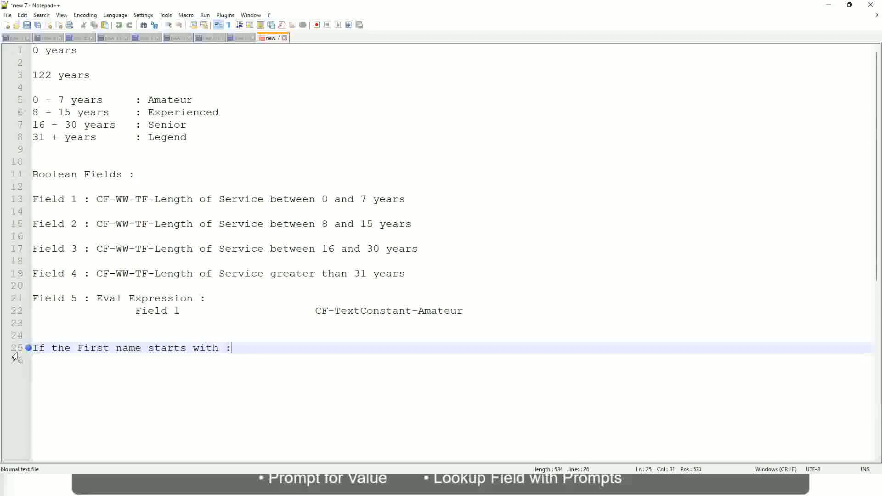
# Step: Complete the first-name condition on line 25 with the range "A - G :" and the result A Listers
pyautogui.write('a')
pyautogui.press('BackSpace')
pyautogui.write('A ')
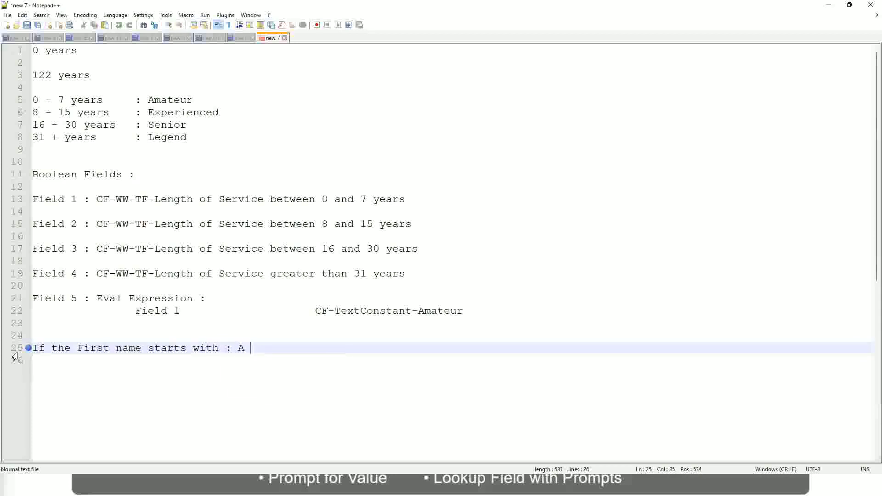
pyautogui.write('- G')
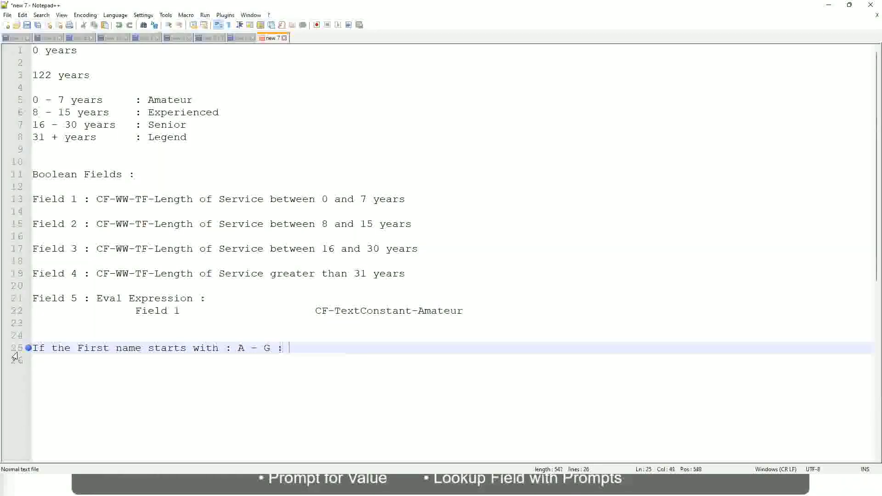
pyautogui.write(':\t\t\tA li')
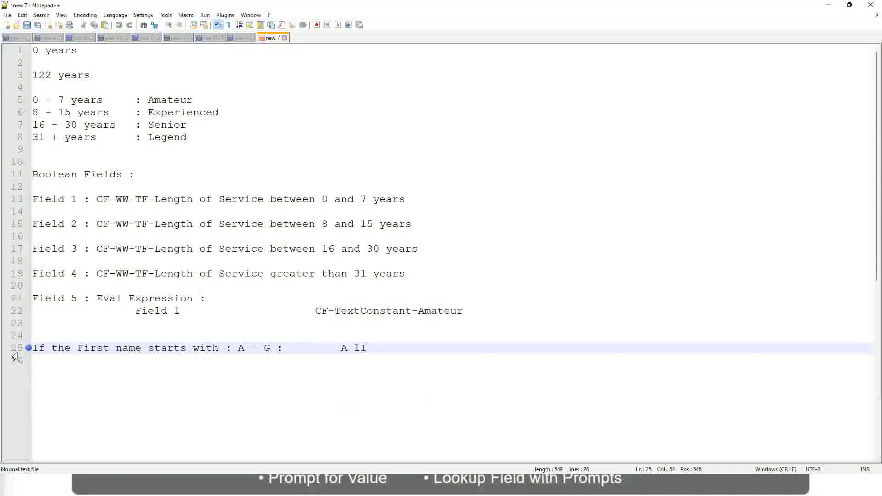
pyautogui.press('BackSpace')
pyautogui.press('BackSpace')
pyautogui.write('Listers')
pyautogui.press('BackSpace')
# Step: Enclose the A Listers result on line 25 in double quotation marks
pyautogui.hotkey('ctrl', 'Left')
pyautogui.hotkey('ctrl', 'Left')
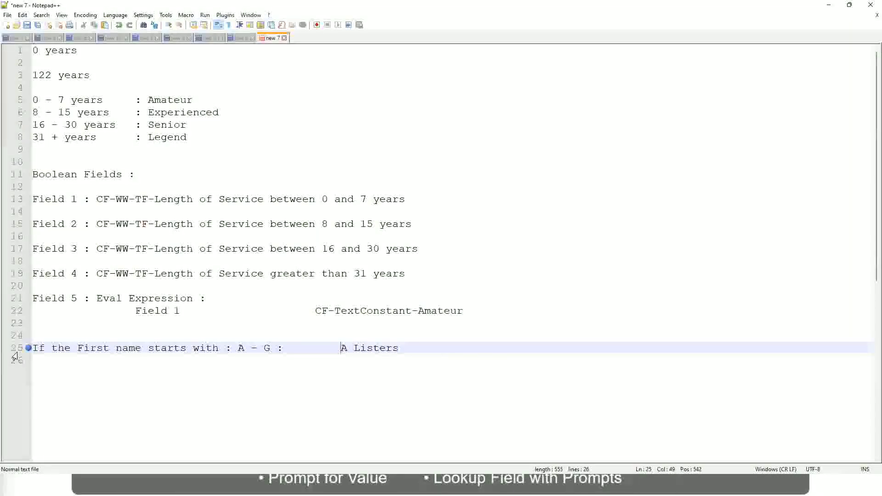
pyautogui.write('""')
pyautogui.press('Right')
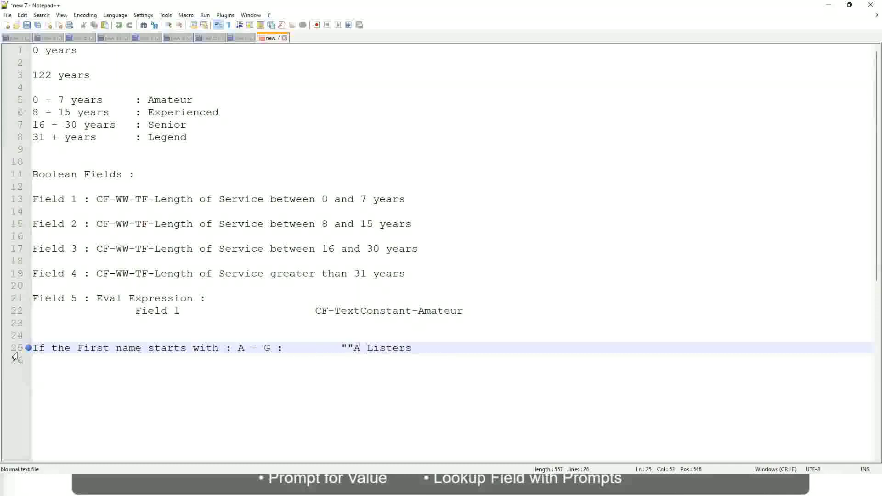
pyautogui.press('Left')
pyautogui.press('BackSpace')
pyautogui.press('Right')
pyautogui.press('Right')
pyautogui.press('Right')
pyautogui.press('Right')
pyautogui.press('Right')
pyautogui.press('Right')
pyautogui.press('Right')
pyautogui.press('Right')
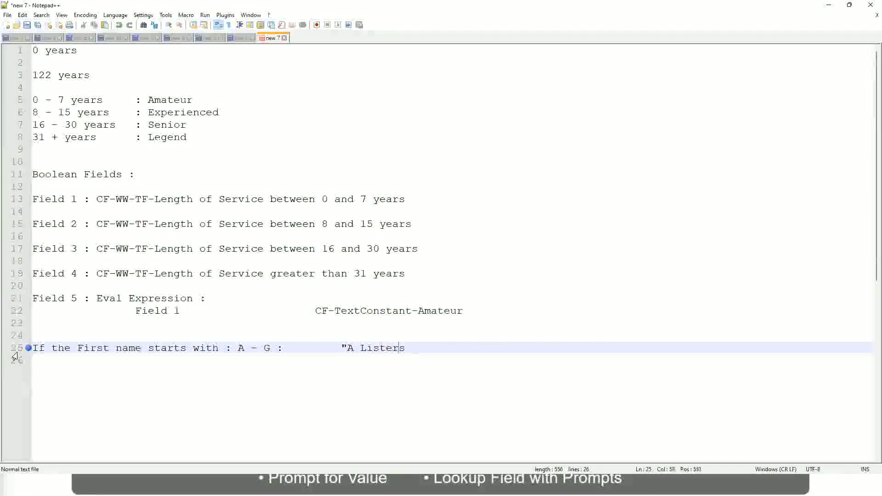
pyautogui.press('Right')
pyautogui.press('Return')
pyautogui.write('"')
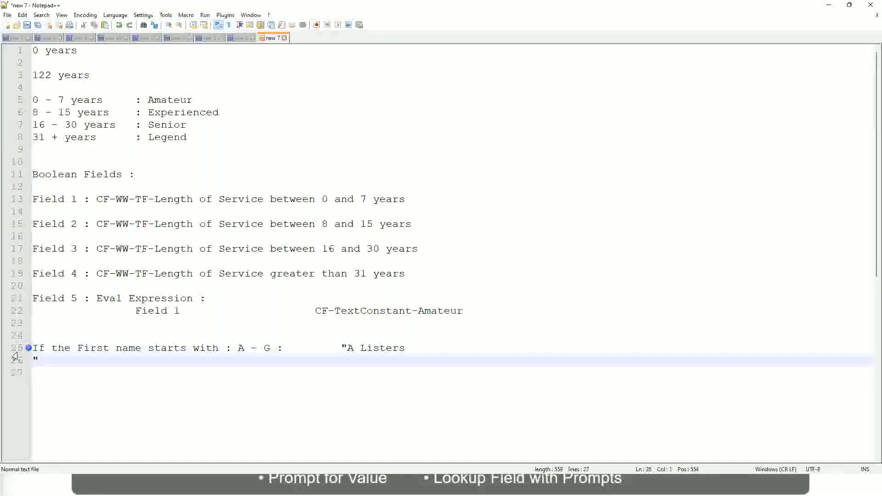
pyautogui.press('BackSpace')
pyautogui.press('BackSpace')
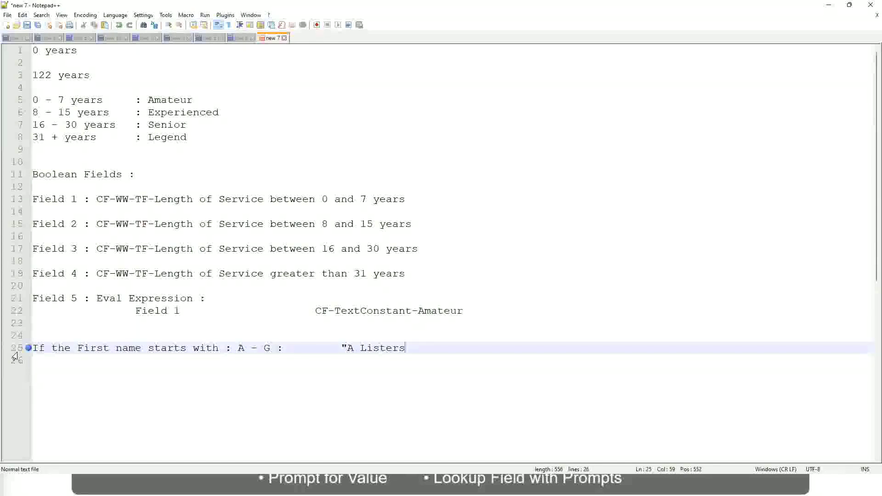
pyautogui.write('"')
pyautogui.press('Delete')
# Step: Add a line below for the range "H - P" with an aligned colon and the result "His Majesty" in quotation marks
pyautogui.press('Return')
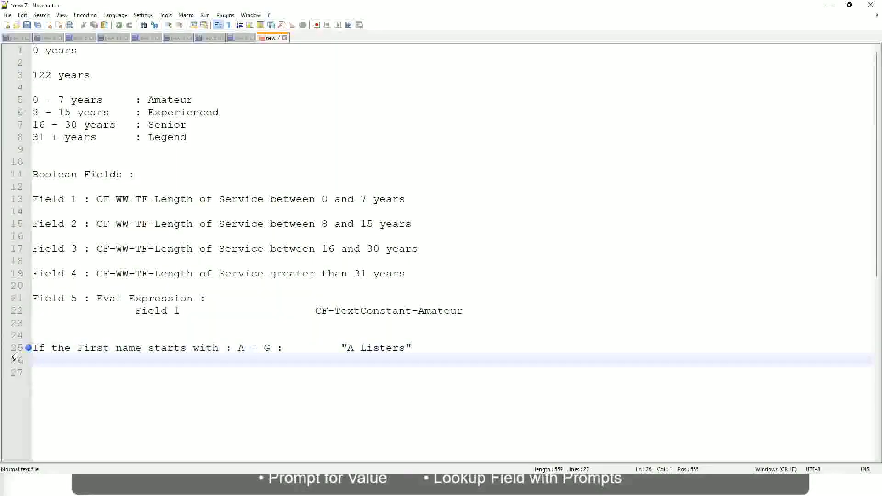
pyautogui.write('H -')
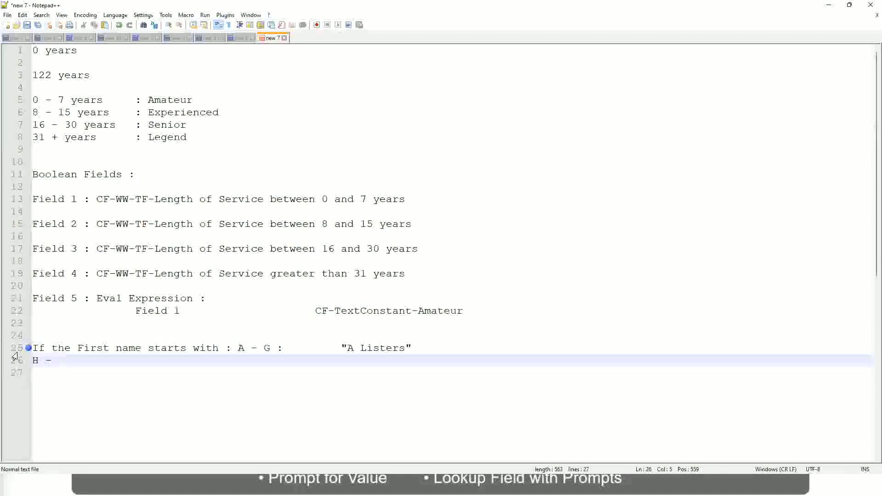
pyautogui.write('P')
pyautogui.press('Tab')
pyautogui.press('Tab')
pyautogui.press('Tab')
pyautogui.press('Tab')
pyautogui.press('Tab')
pyautogui.press('Tab')
pyautogui.press('Tab')
pyautogui.press('Tab')
pyautogui.press('Tab')
pyautogui.write(':')
pyautogui.press('Tab')
pyautogui.press('Tab')
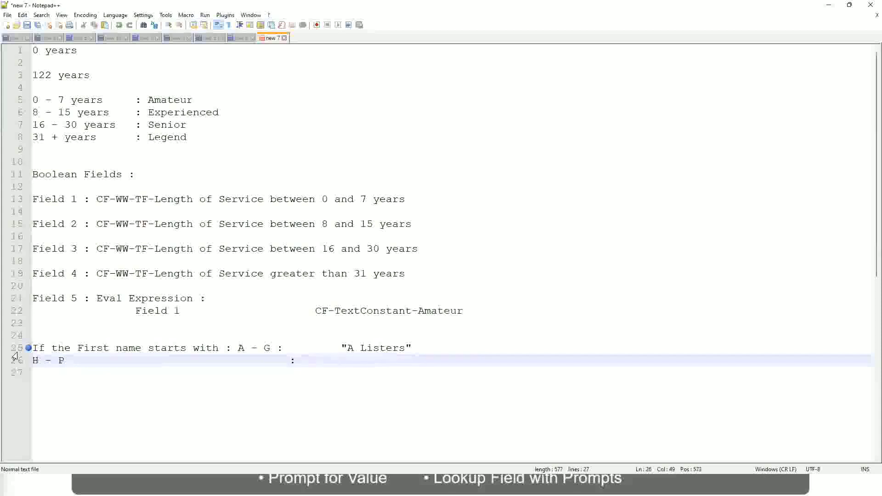
pyautogui.write('"His Majesty')
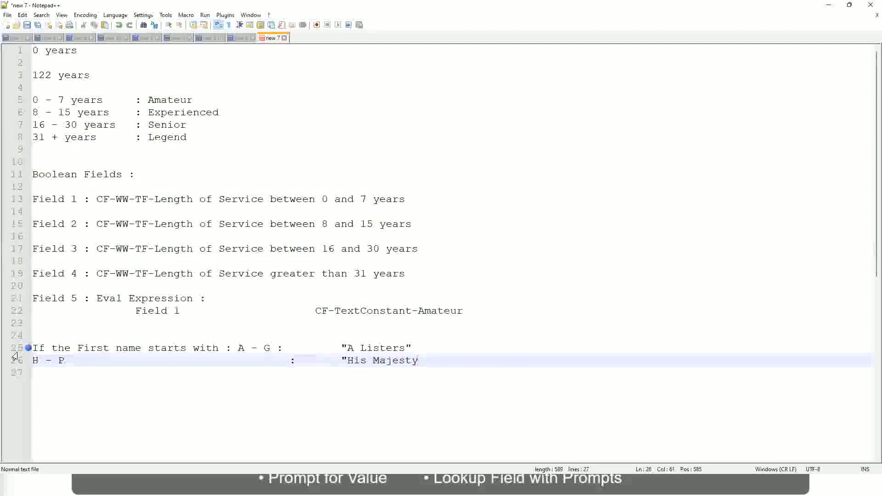
pyautogui.write('"')
# Step: Add a third line for the range "L - Z" with an aligned colon and the result "Lords" in quotation marks
pyautogui.press('Return')
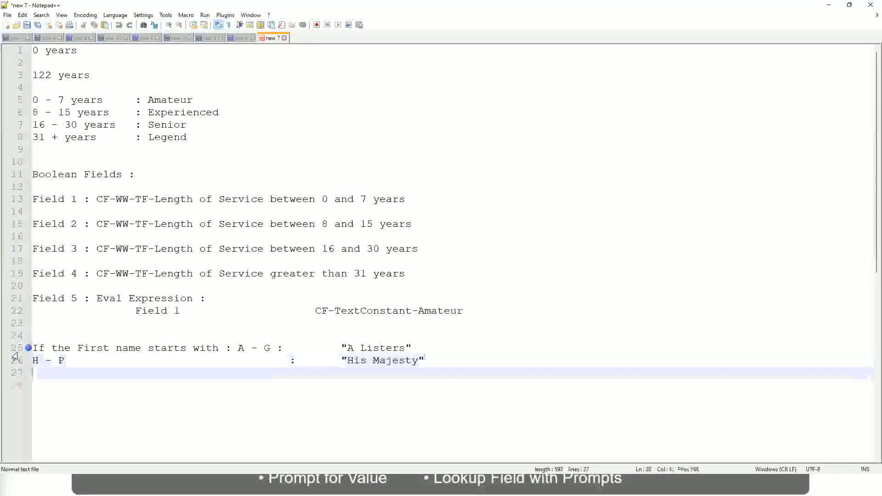
pyautogui.write('L ')
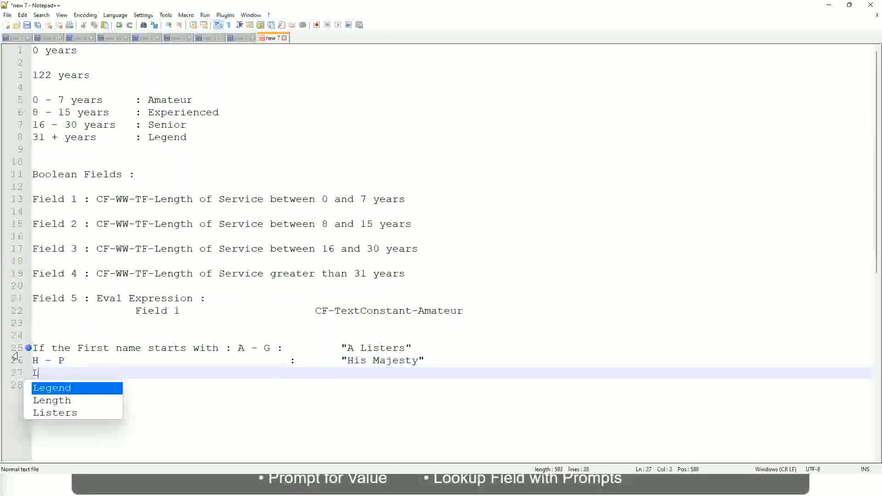
pyautogui.write('- Z')
pyautogui.press('Tab')
pyautogui.press('Tab')
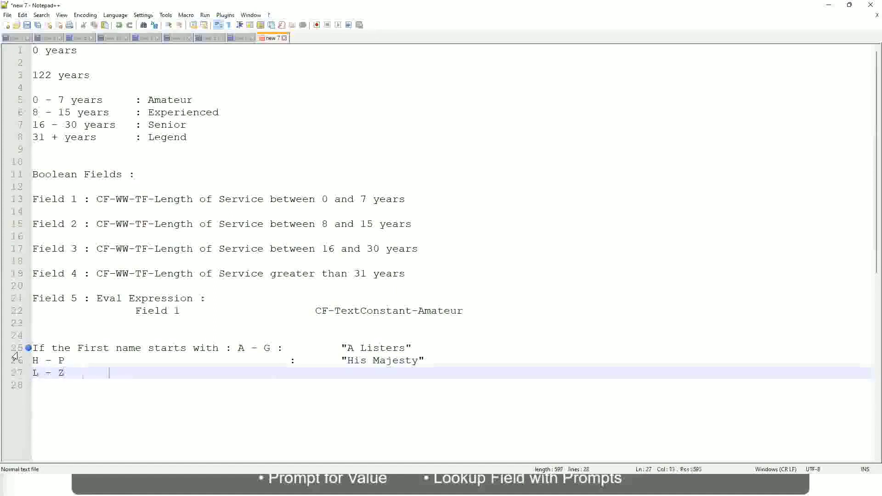
pyautogui.press('Tab')
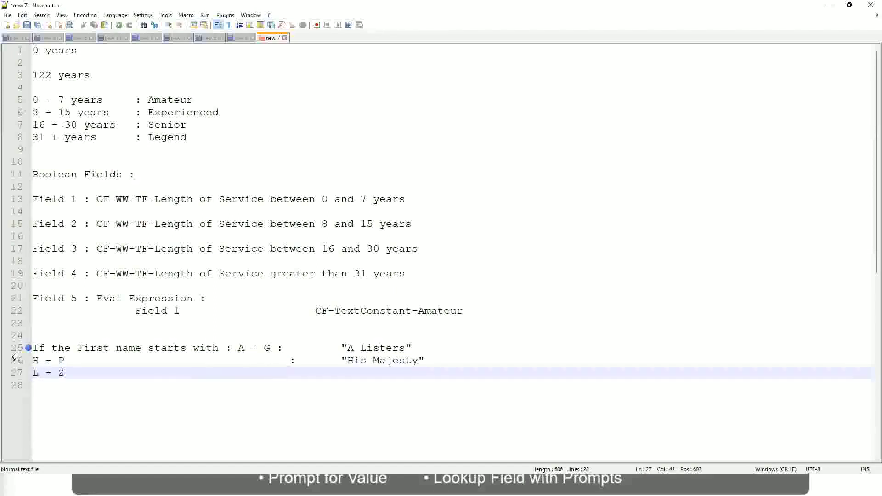
pyautogui.write(':       "Lords')
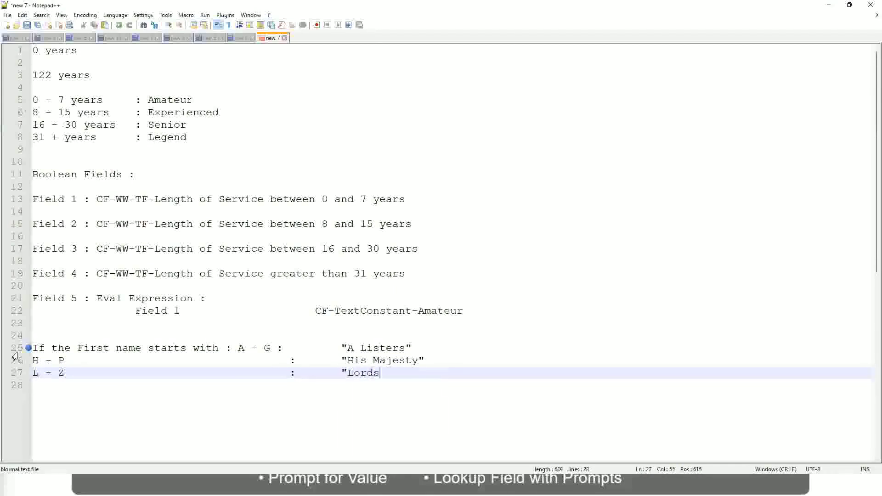
pyautogui.write('"')
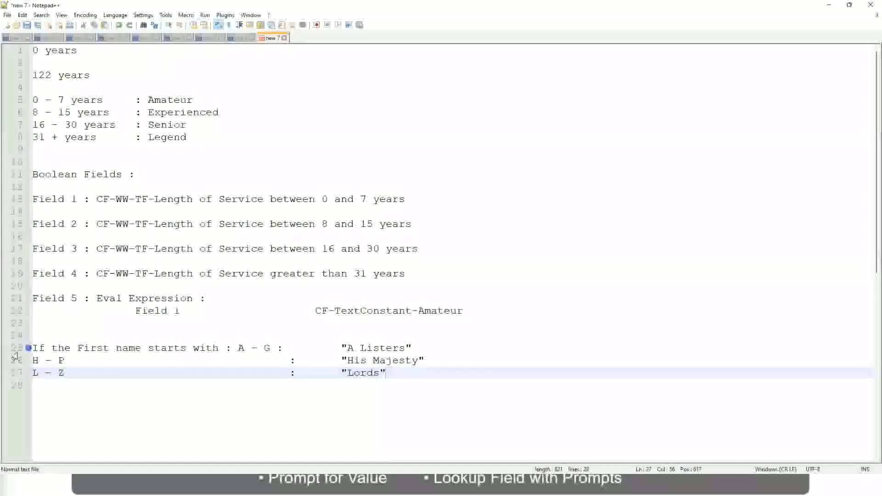
pyautogui.click(393, 372)
pyautogui.moveTo(383, 372); pyautogui.dragTo(406, 347)
pyautogui.click(363, 348)
pyautogui.click(397, 361)
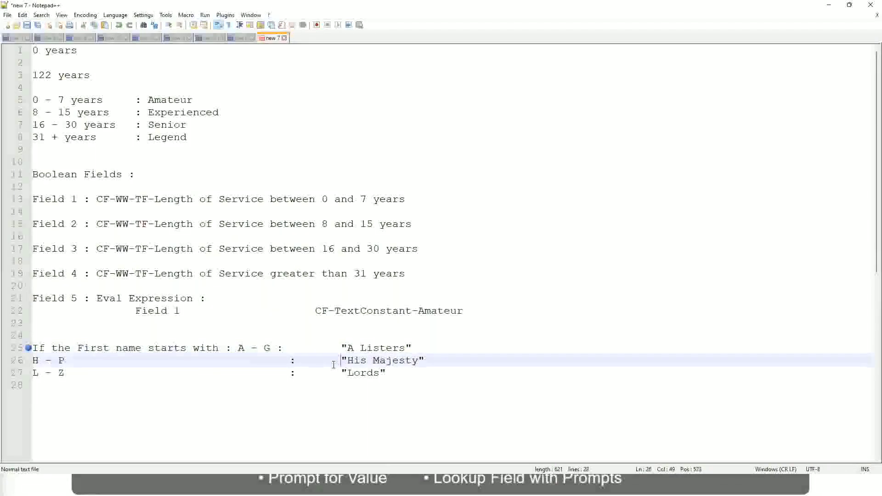
# Step: Replace the three first-name condition lines with a new line beginning "If"
pyautogui.moveTo(391, 373); pyautogui.dragTo(31, 347)
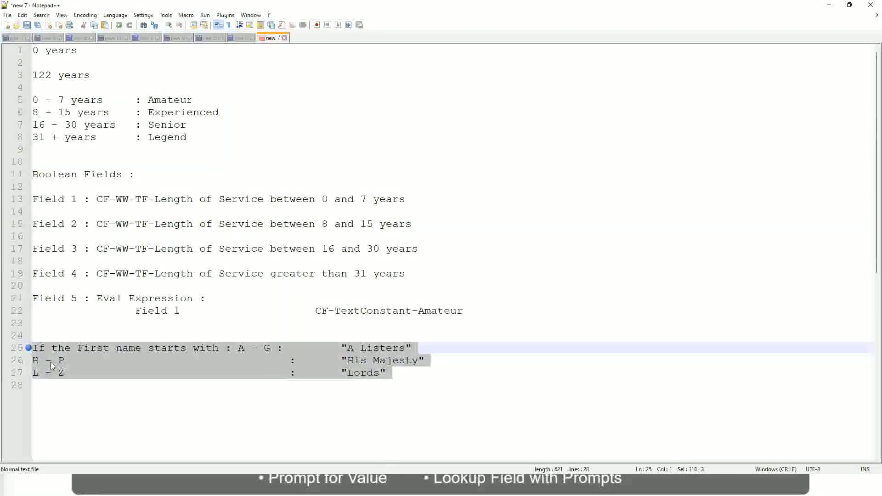
pyautogui.write('If ')
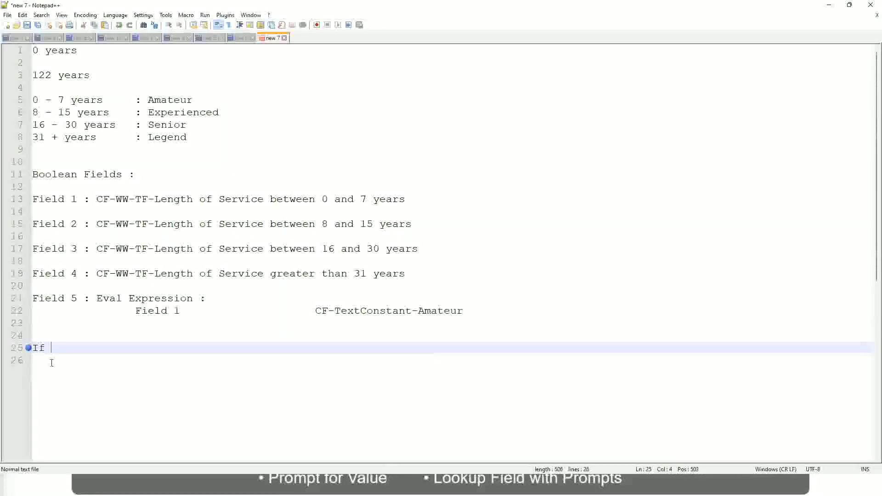
pyautogui.write('Prior E')
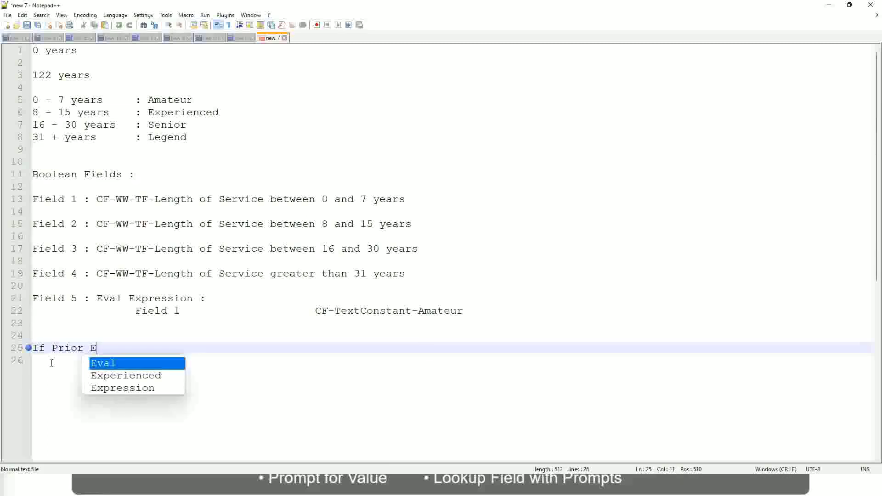
pyautogui.write('xperience')
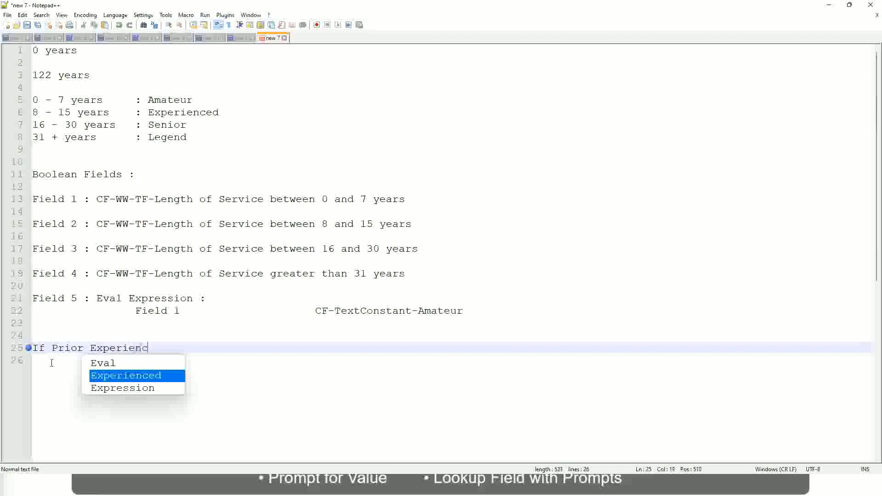
pyautogui.press('BackSpace')
pyautogui.press('BackSpace')
pyautogui.press('BackSpace')
pyautogui.press('BackSpace')
pyautogui.press('BackSpace')
pyautogui.press('BackSpace')
pyautogui.press('BackSpace')
pyautogui.press('BackSpace')
pyautogui.press('BackSpace')
pyautogui.press('BackSpace')
pyautogui.press('BackSpace')
pyautogui.press('BackSpace')
pyautogui.press('BackSpace')
pyautogui.press('BackSpace')
pyautogui.press('BackSpace')
pyautogui.press('BackSpace')
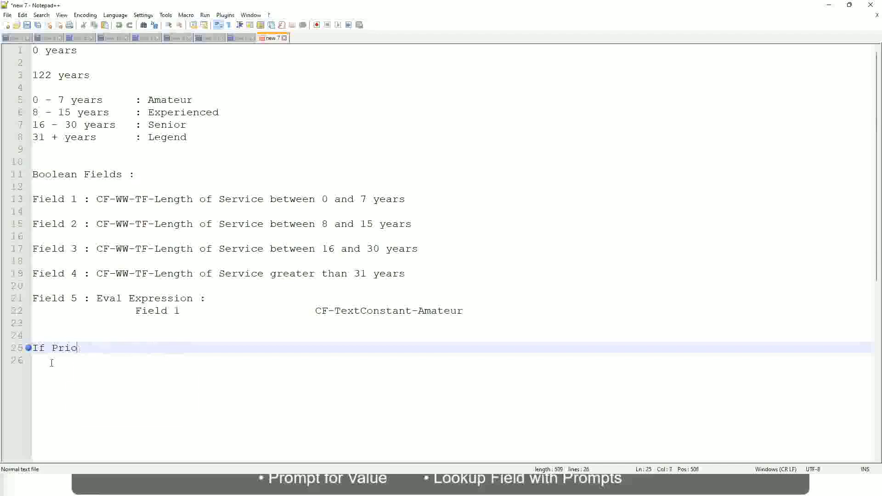
pyautogui.write('Job ')
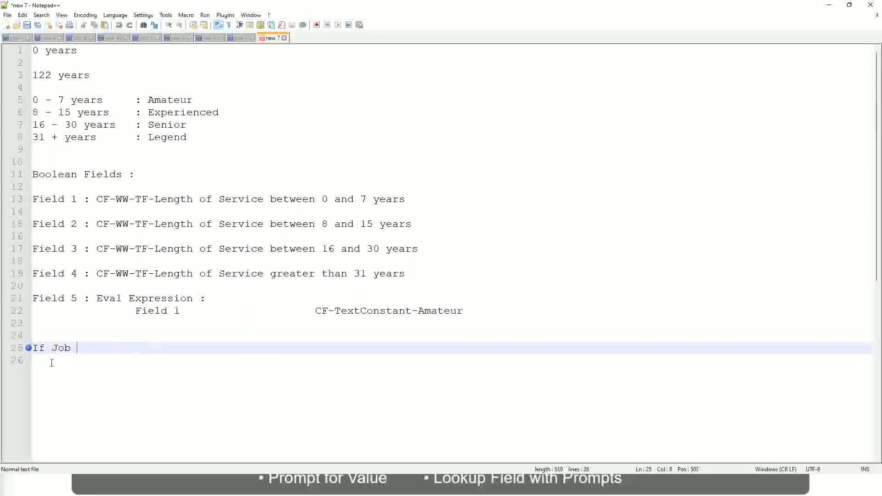
pyautogui.write('Profile is ')
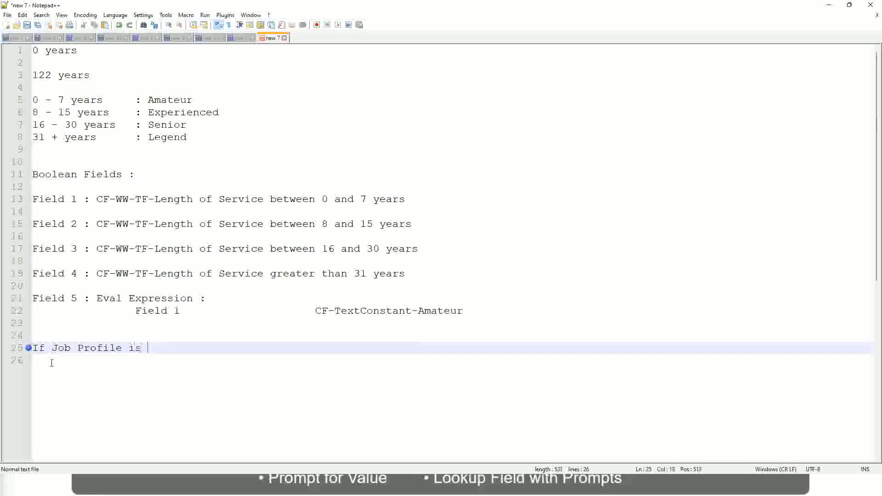
pyautogui.write(': Manager')
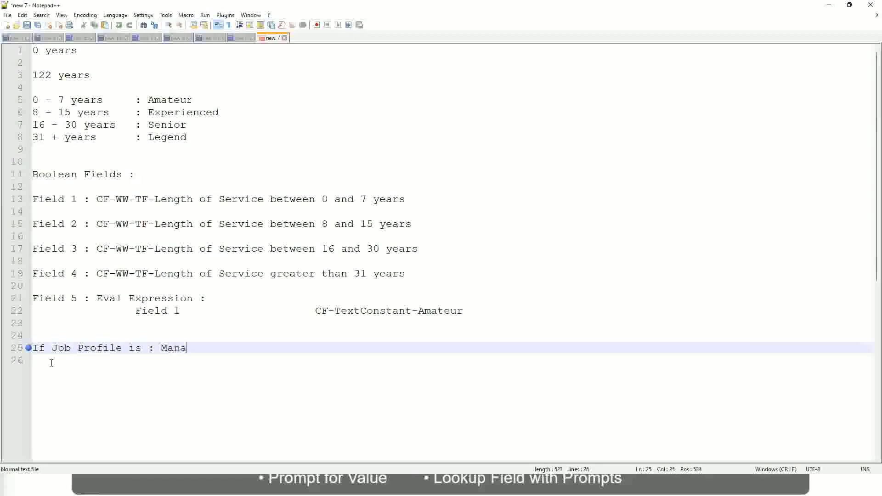
pyautogui.press('BackSpace')
pyautogui.press('BackSpace')
pyautogui.press('BackSpace')
pyautogui.press('BackSpace')
pyautogui.press('BackSpace')
pyautogui.press('BackSpace')
pyautogui.press('BackSpace')
pyautogui.press('BackSpace')
pyautogui.press('BackSpace')
pyautogui.press('BackSpace')
pyautogui.press('BackSpace')
pyautogui.press('BackSpace')
pyautogui.press('BackSpace')
pyautogui.press('BackSpace')
pyautogui.press('BackSpace')
pyautogui.press('BackSpace')
pyautogui.press('BackSpace')
pyautogui.press('BackSpace')
pyautogui.press('BackSpace')
pyautogui.press('BackSpace')
pyautogui.press('BackSpace')
# Step: Continue the "If" line with the condition "Management Level is Manager or Above"
pyautogui.write('Manage')
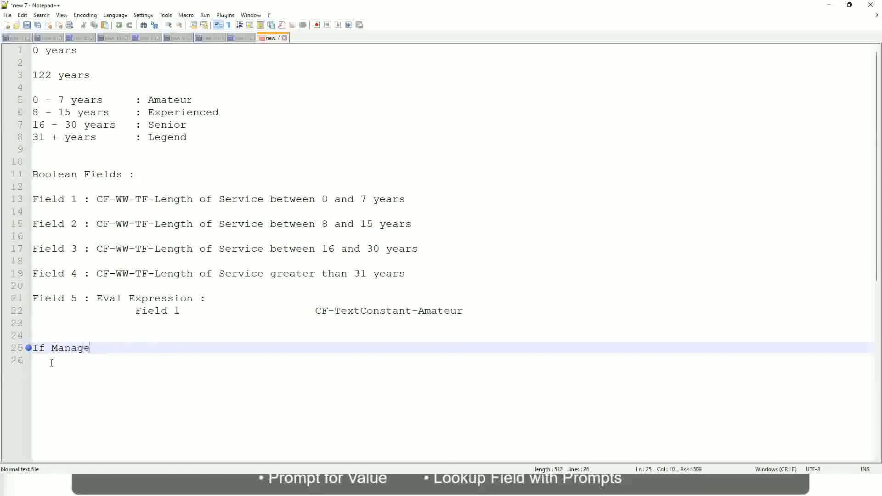
pyautogui.write('ment Level ')
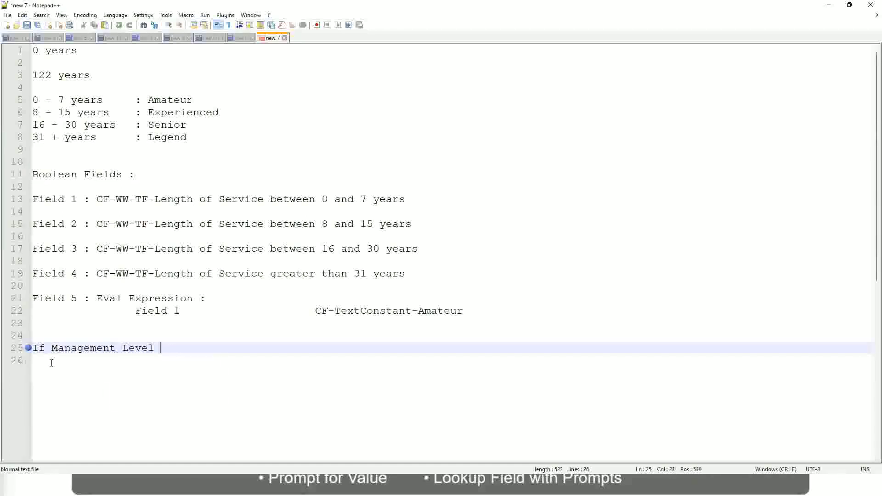
pyautogui.write('is Manager ')
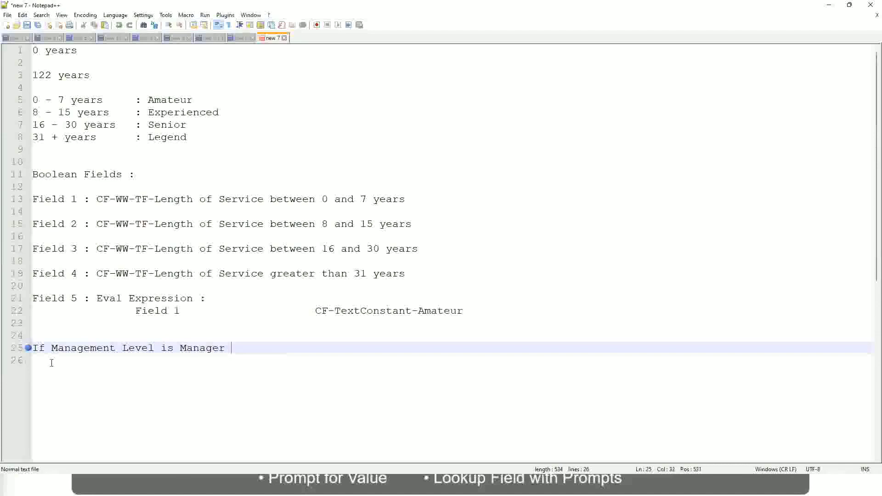
pyautogui.write('or Above')
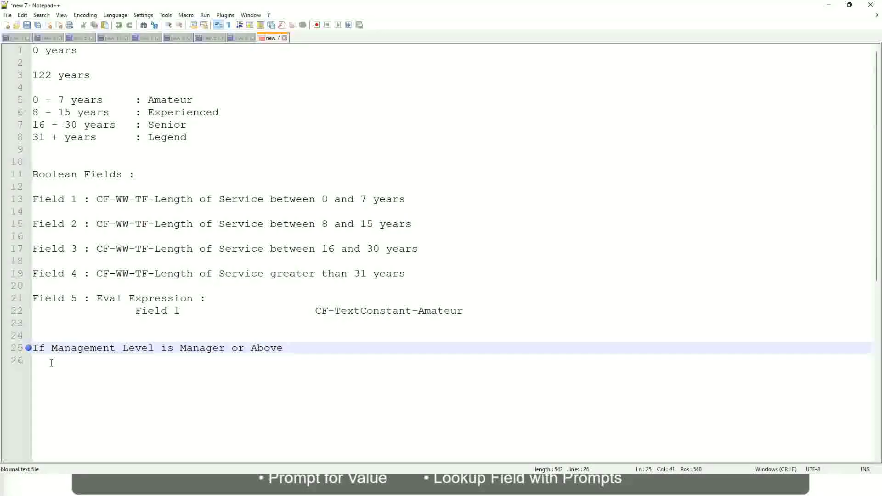
# Step: Add the result "Proposed Allowance Plan" after the management level condition, separated by five tab spaces
pyautogui.press('Tab')
pyautogui.press('Tab')
pyautogui.press('Tab')
pyautogui.press('Tab')
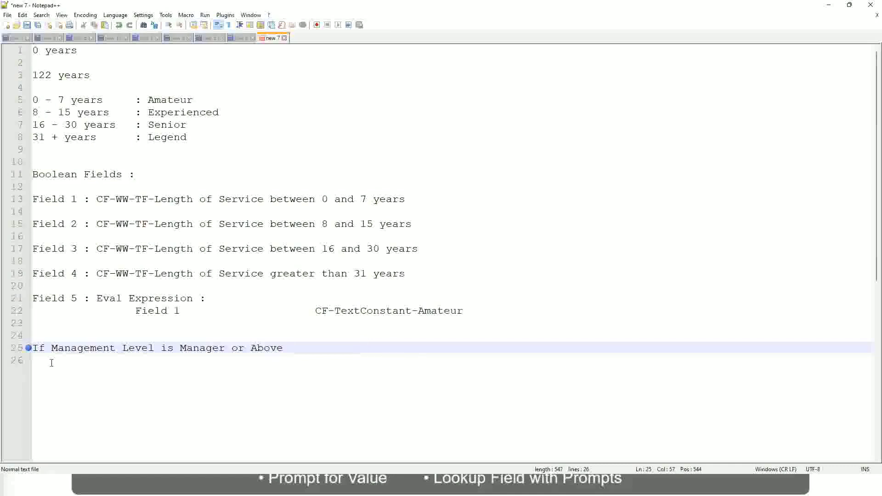
pyautogui.press('Tab')
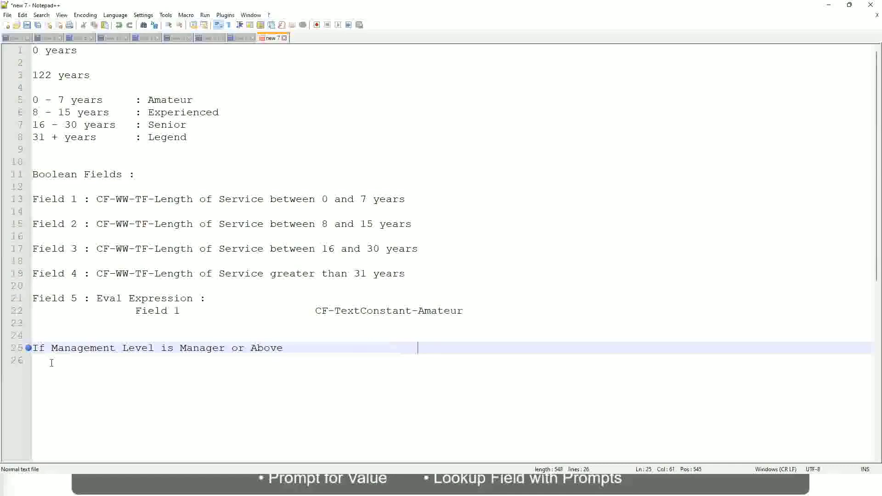
pyautogui.write('Proposed')
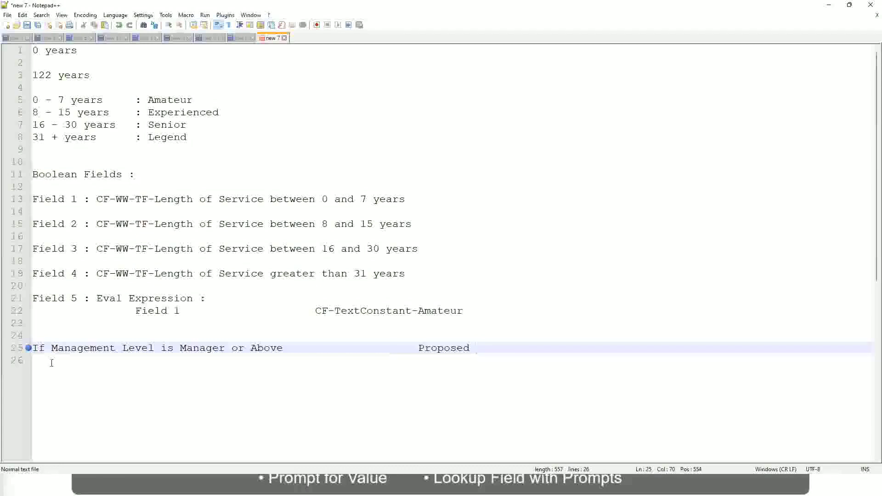
pyautogui.write('Allowance Plan')
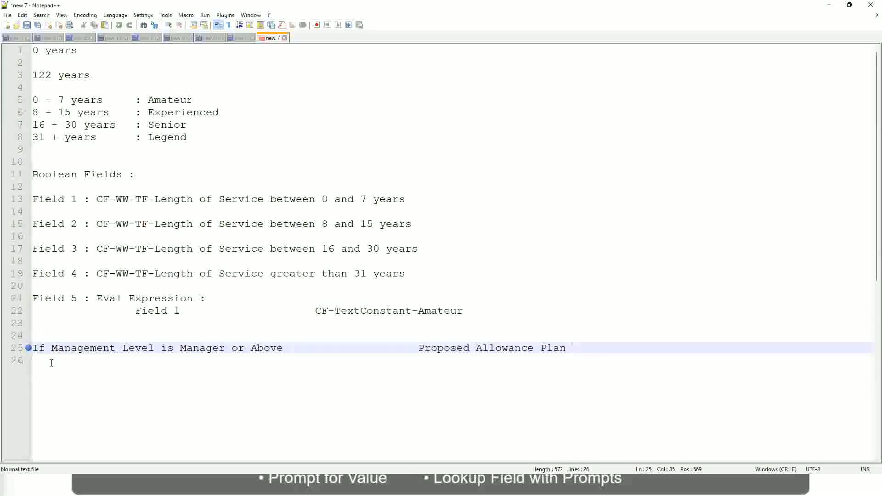
# Step: Complete the result with ": Car Allowance" and start a second condition line reading "If Management Level is"
pyautogui.write(': ')
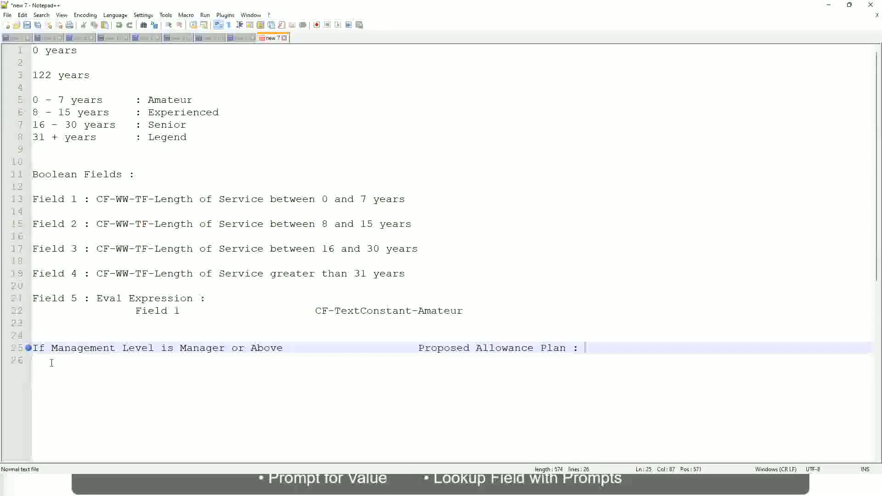
pyautogui.write('Car Allowance')
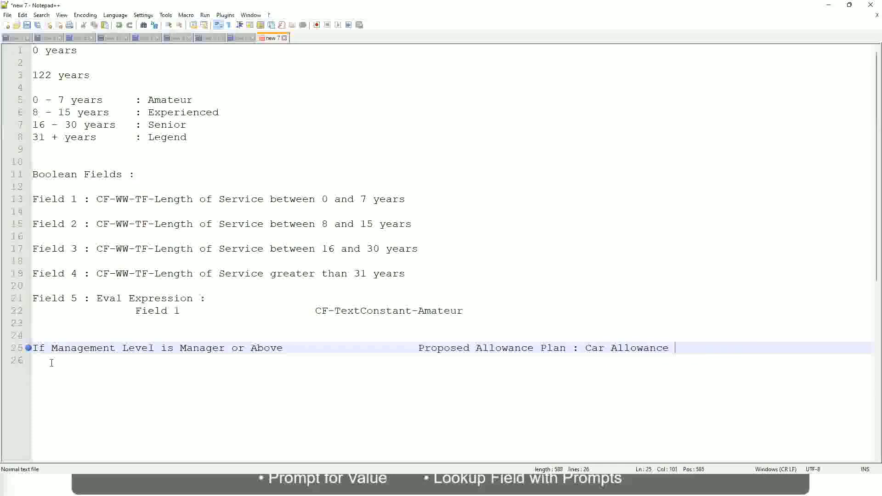
pyautogui.press('Return')
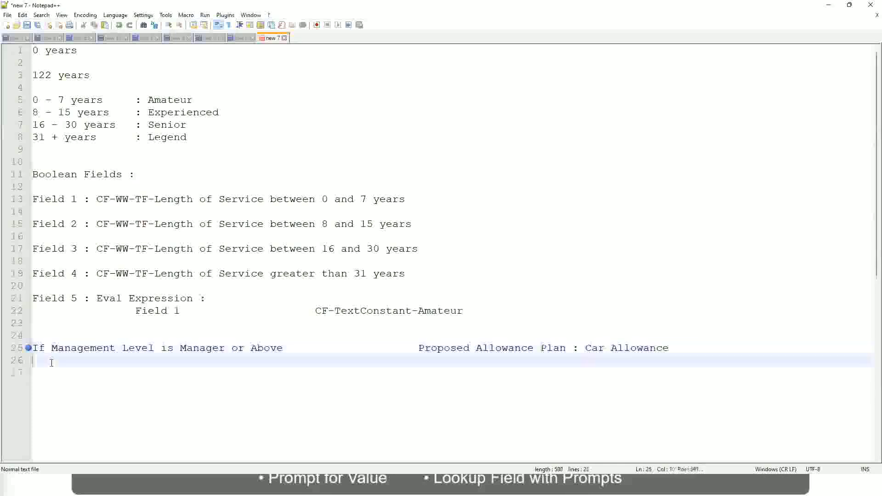
pyautogui.write('If Management Level is')
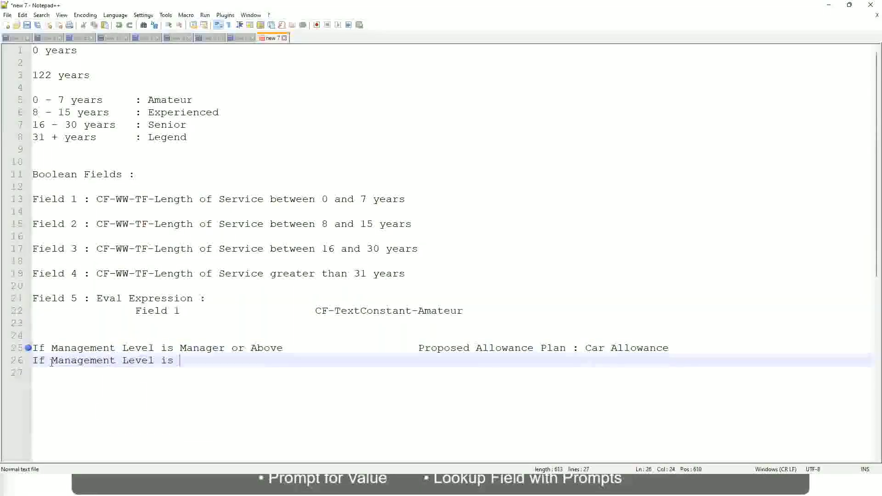
# Step: Remove "or Above" from the first management level condition so it ends with "Manager"
pyautogui.press('Up')
pyautogui.press('Right')
pyautogui.press('Right')
pyautogui.press('Right')
pyautogui.press('Right')
pyautogui.press('Right')
pyautogui.press('Right')
pyautogui.press('Right')
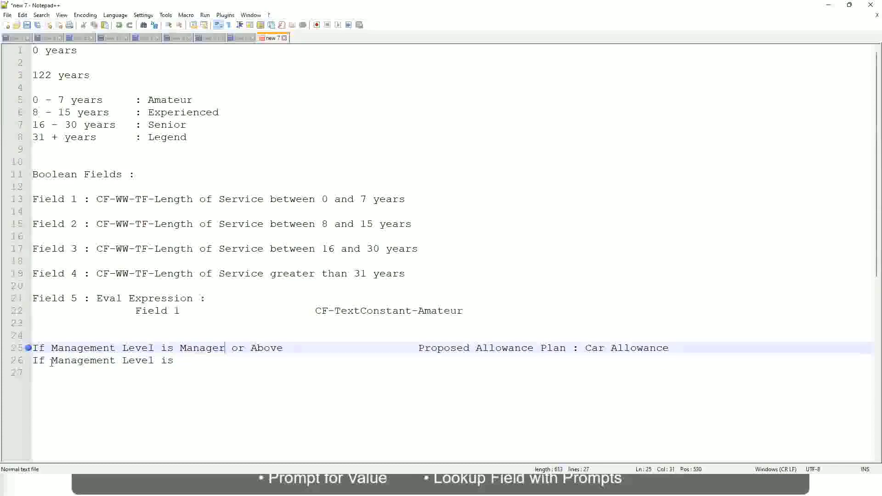
pyautogui.hotkey('shift', 'Right')
pyautogui.hotkey('shift', 'Right')
pyautogui.hotkey('shift', 'Right')
pyautogui.hotkey('shift', 'Right')
pyautogui.hotkey('shift', 'Right')
pyautogui.hotkey('shift', 'Right')
pyautogui.hotkey('shift', 'Right')
pyautogui.hotkey('shift', 'Right')
pyautogui.hotkey('shift', 'Right')
pyautogui.press('Delete')
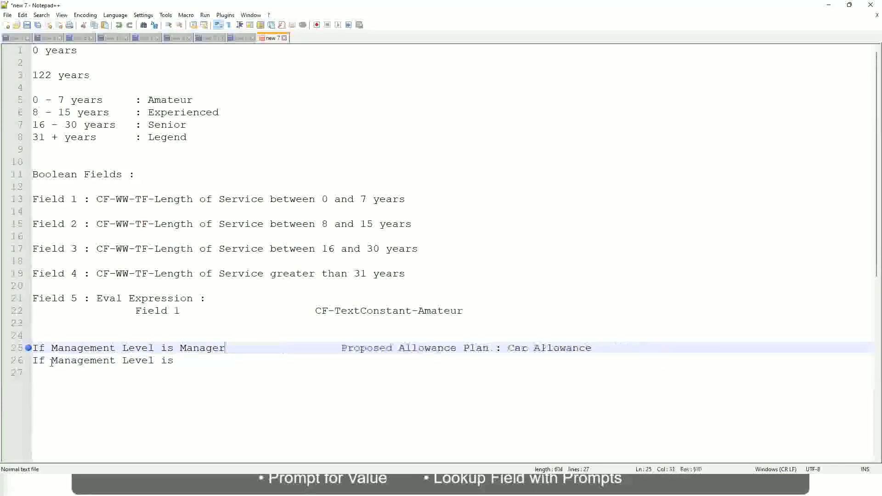
# Step: Finish the second condition with "Director" and add the result "Executive Allowance" aligned under the first result
pyautogui.press('Down')
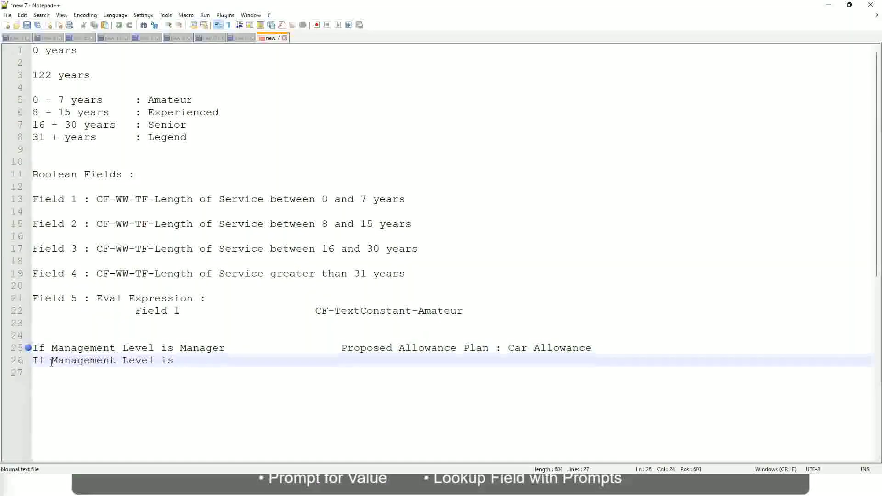
pyautogui.write('Director')
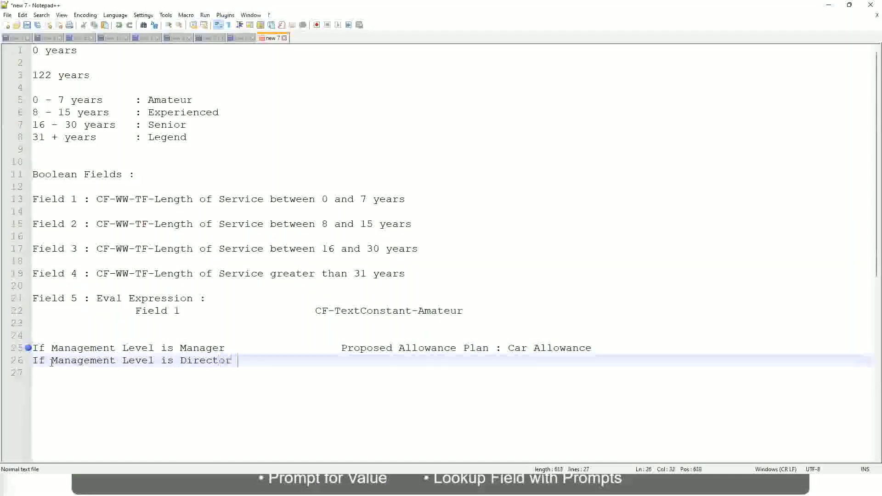
pyautogui.press('Tab')
pyautogui.press('Tab')
pyautogui.press('Tab')
pyautogui.press('Tab')
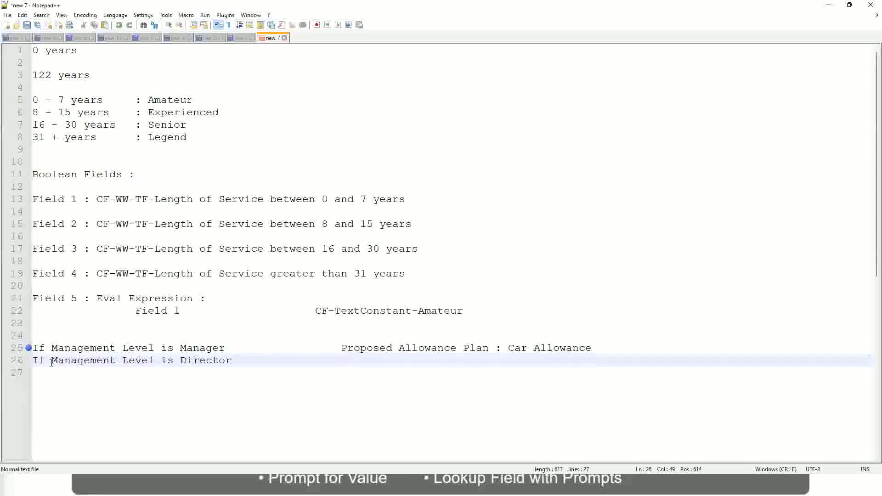
pyautogui.write('Executive Allo')
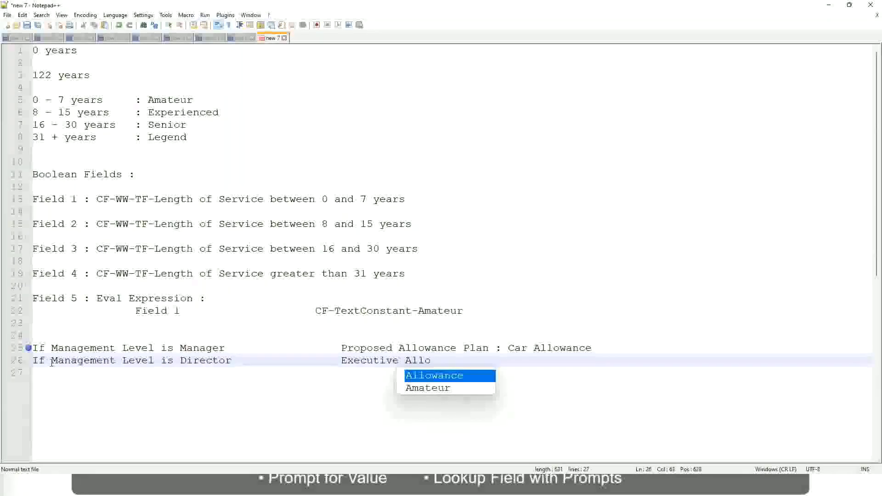
pyautogui.press('Return')
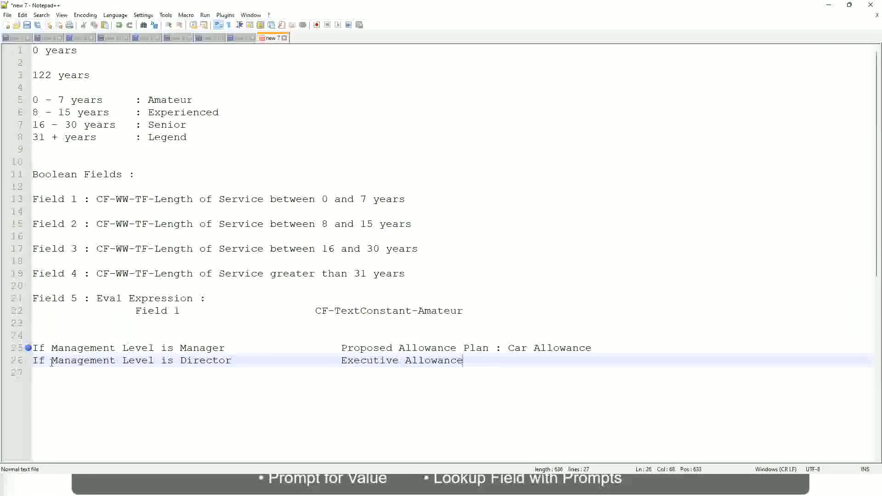
# Step: Start a third condition line reading "If Management Level is"
pyautogui.press('Return')
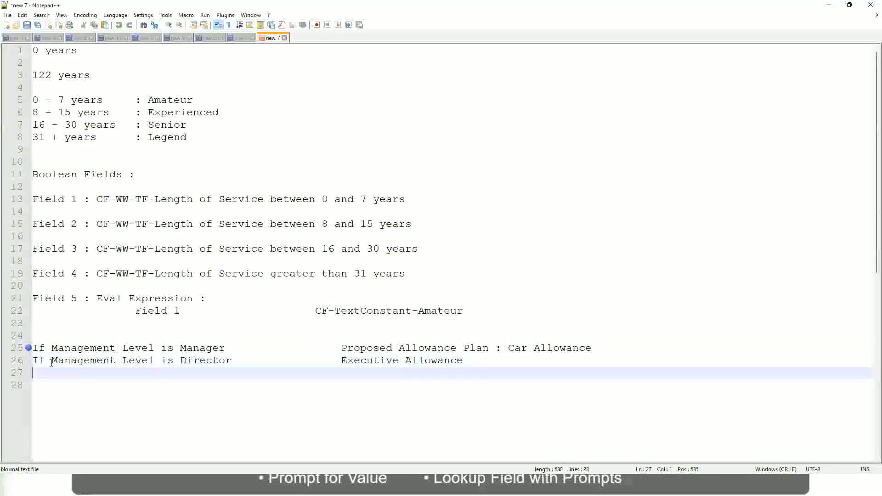
pyautogui.write('If Management')
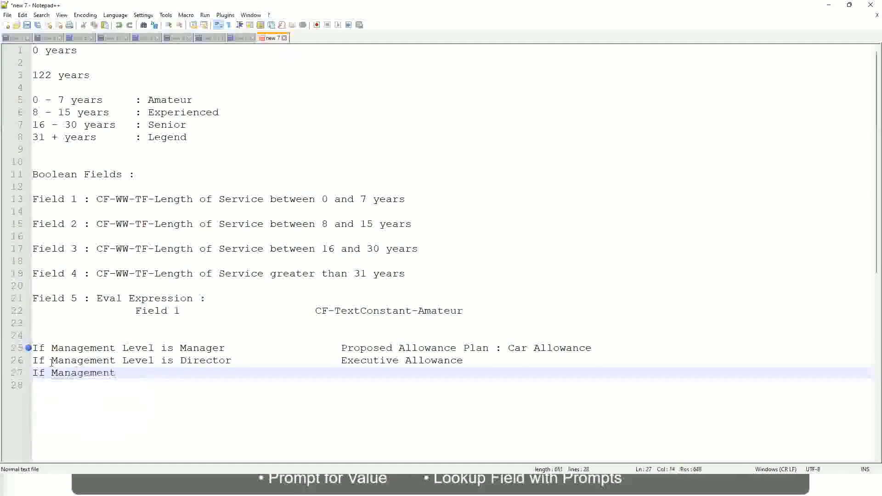
pyautogui.write(' le')
pyautogui.press('BackSpace')
pyautogui.press('BackSpace')
pyautogui.write('le')
pyautogui.press('BackSpace')
pyautogui.press('BackSpace')
pyautogui.write('Le')
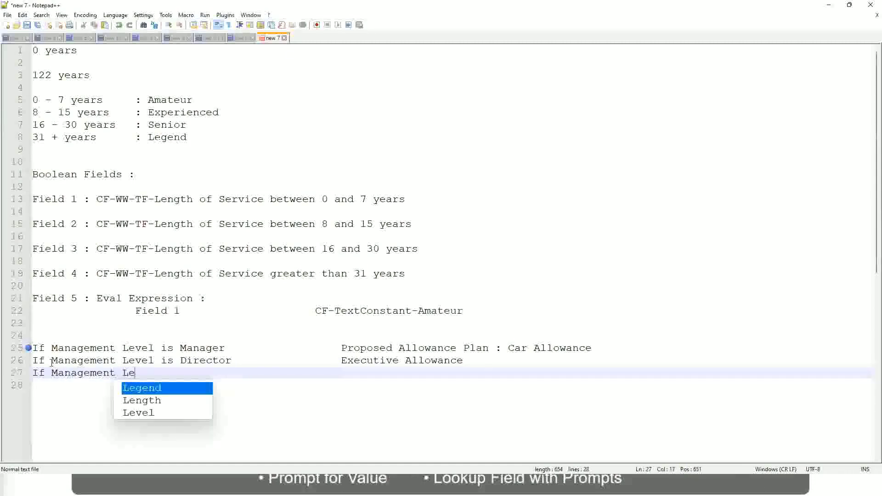
pyautogui.press('Down')
pyautogui.press('Down')
pyautogui.press('Return')
pyautogui.write('is ')
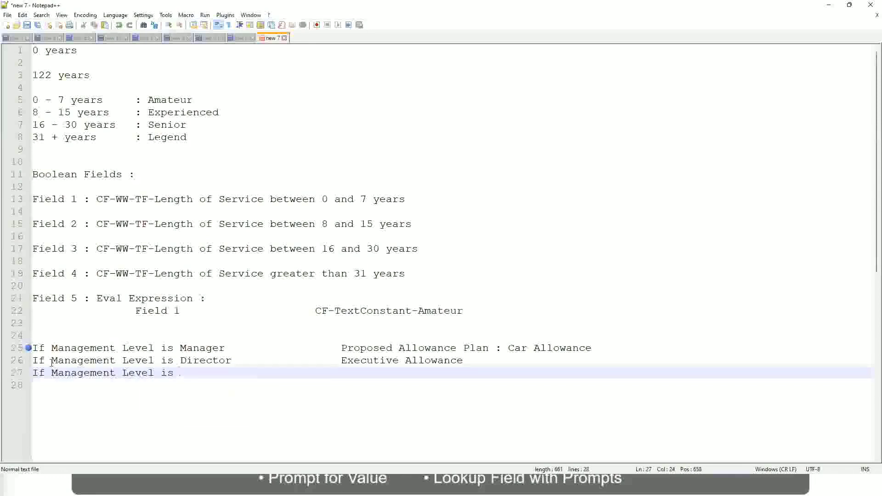
# Step: Finish the third condition with "CEO" and add the result "CEO Allowance" aligned with the results above
pyautogui.write('CEO')
pyautogui.press('Tab')
pyautogui.press('Tab')
pyautogui.press('Tab')
pyautogui.press('Tab')
pyautogui.write('CEO Allowance')
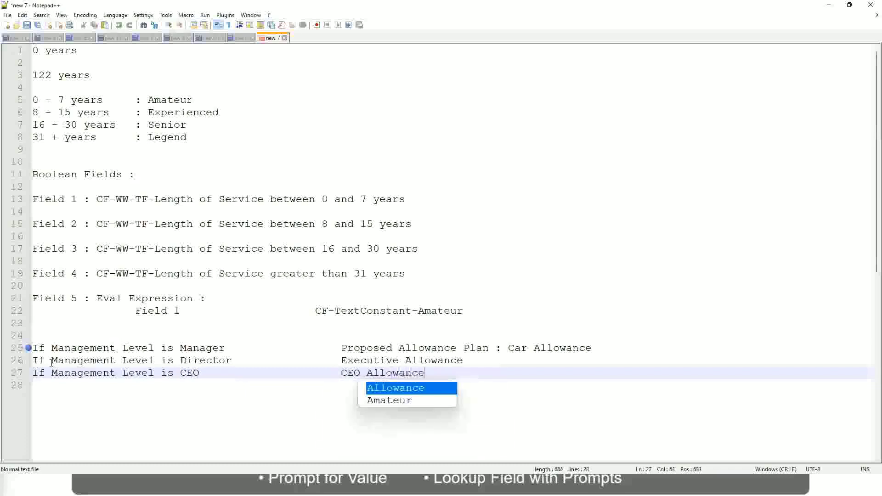
pyautogui.press('Return')
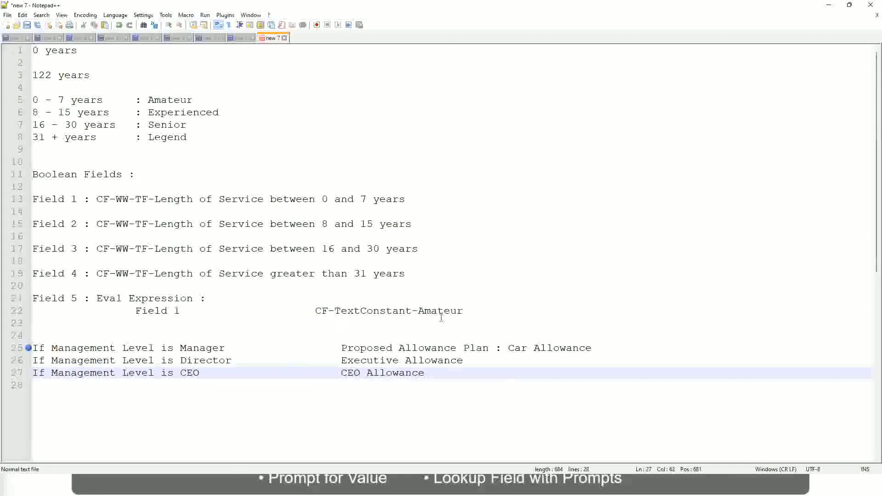
pyautogui.click(508, 348)
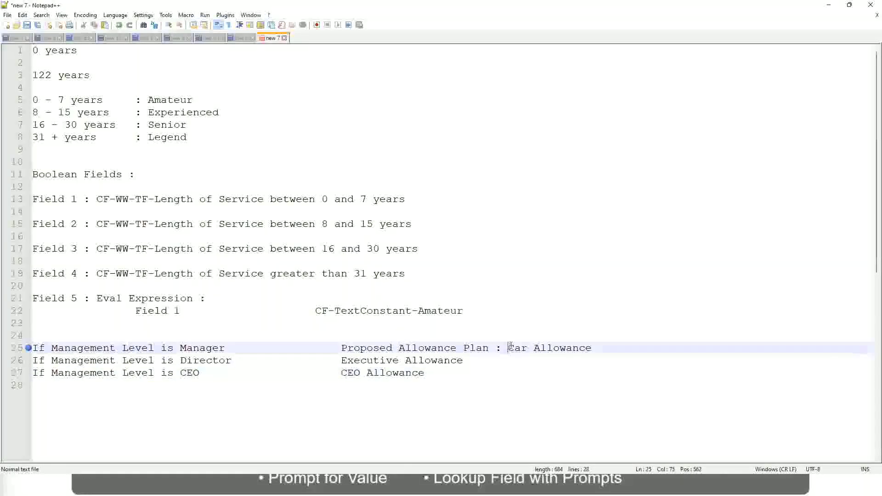
pyautogui.moveTo(508, 348); pyautogui.dragTo(592, 345)
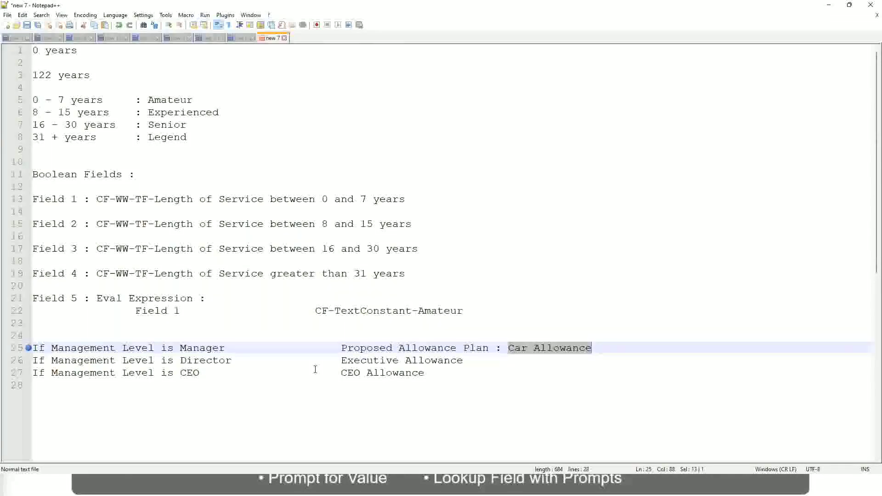
pyautogui.click(410, 348)
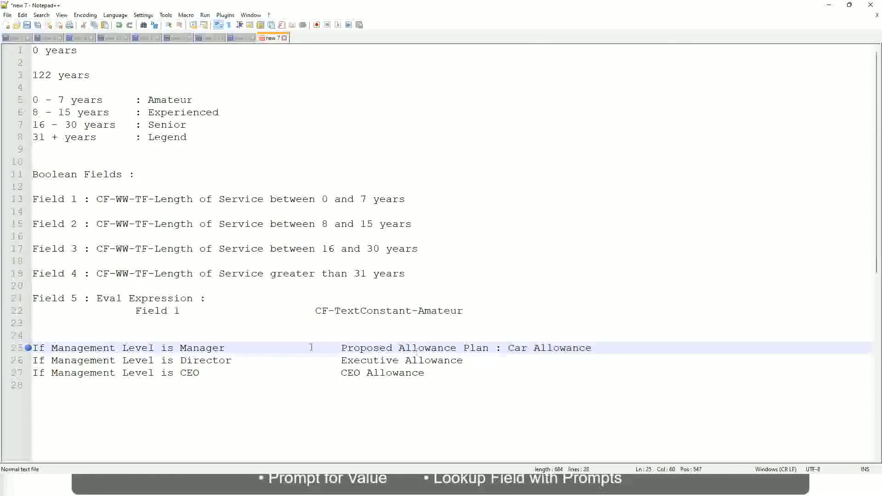
pyautogui.click(104, 348)
pyautogui.click(180, 348)
# Step: Replace the whole result on the Manager line with "First Line Manager"
pyautogui.moveTo(340, 348); pyautogui.dragTo(604, 346)
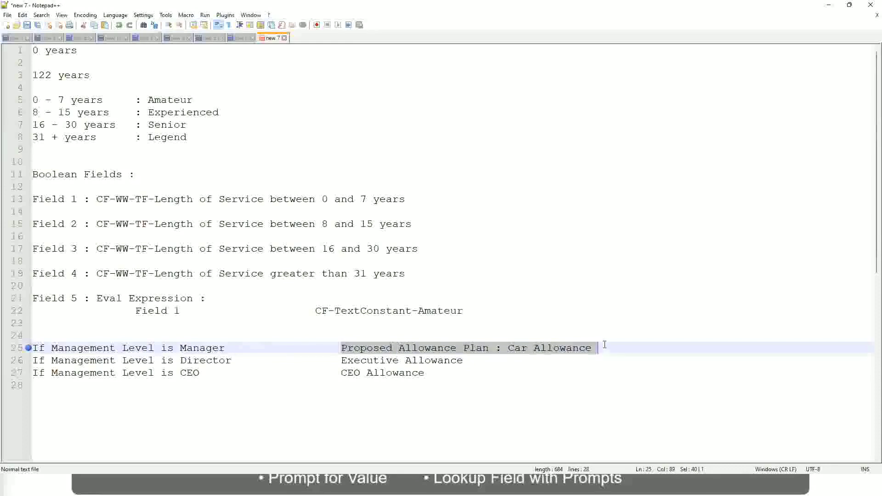
pyautogui.write('Managers')
pyautogui.press('BackSpace')
pyautogui.press('BackSpace')
pyautogui.press('BackSpace')
pyautogui.press('BackSpace')
pyautogui.press('BackSpace')
pyautogui.press('BackSpace')
pyautogui.press('BackSpace')
pyautogui.press('BackSpace')
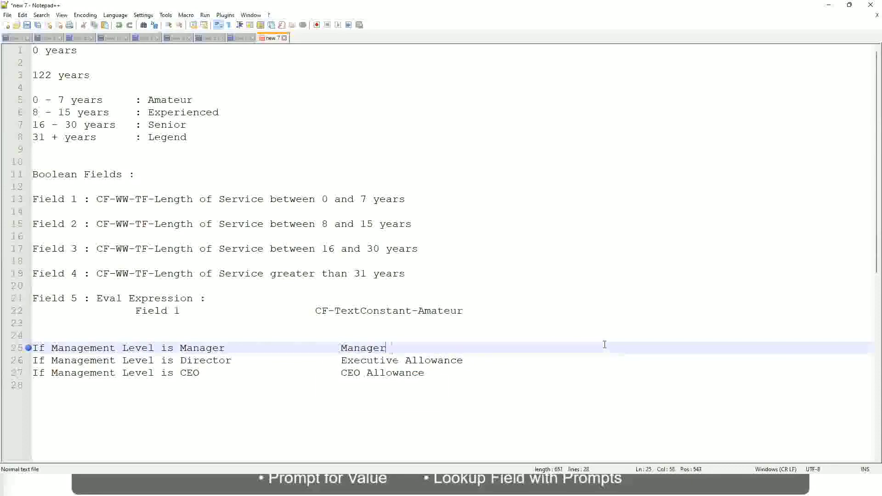
pyautogui.write('Firs')
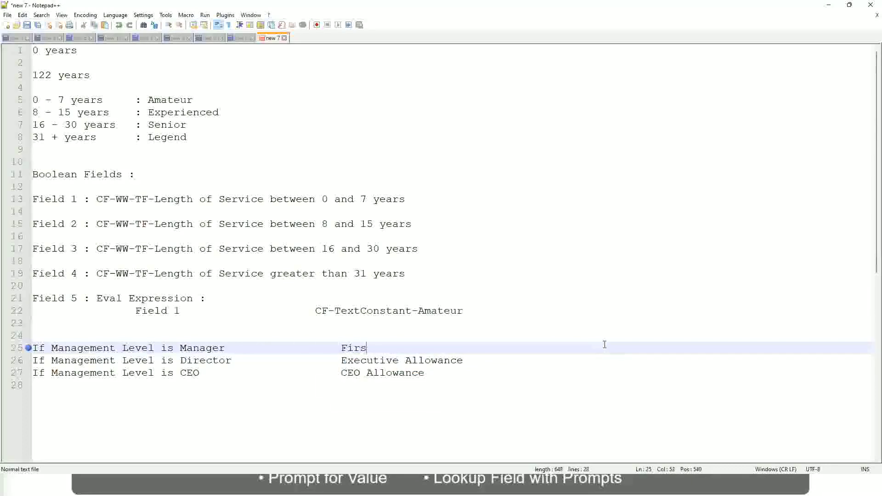
pyautogui.write('t Line Manager')
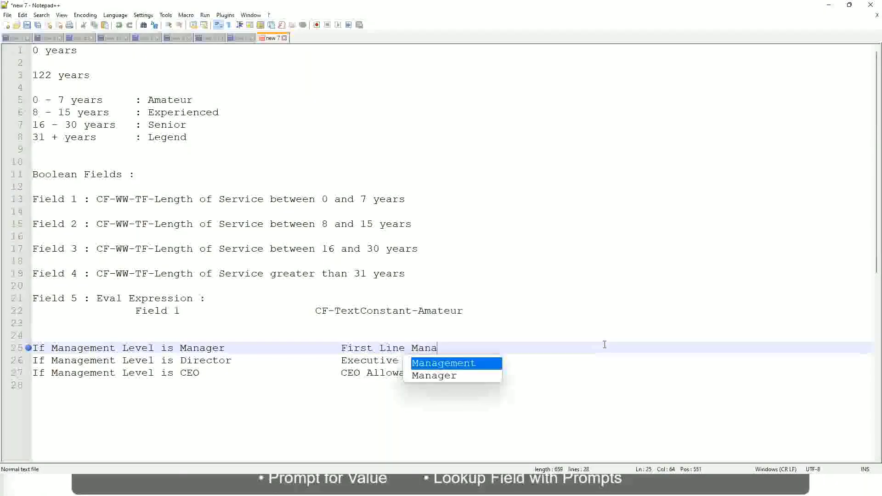
# Step: Insert "Name of the" before "First Line Manager" in the Manager line's result
pyautogui.press('Left')
pyautogui.press('Left')
pyautogui.press('Left')
pyautogui.press('Left')
pyautogui.press('Left')
pyautogui.press('Left')
pyautogui.press('Left')
pyautogui.press('Left')
pyautogui.press('Left')
pyautogui.press('Left')
pyautogui.press('Left')
pyautogui.press('Left')
pyautogui.press('Left')
pyautogui.press('Left')
pyautogui.press('Left')
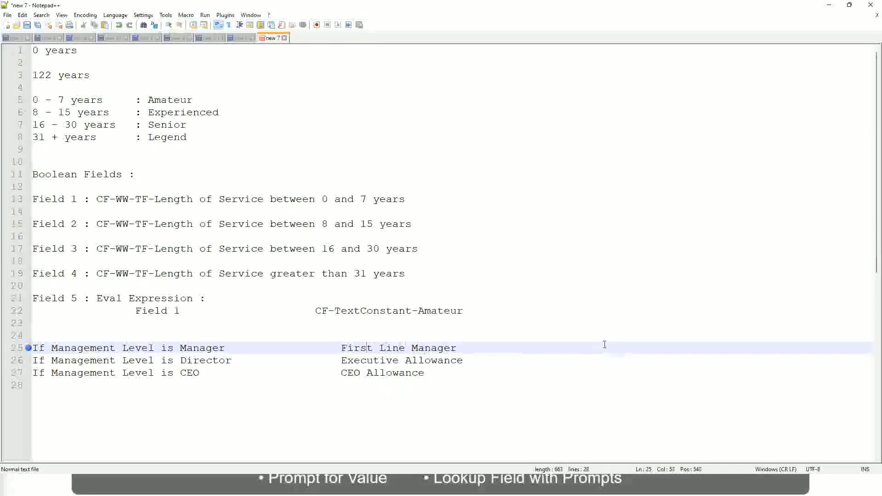
pyautogui.write('Name of the')
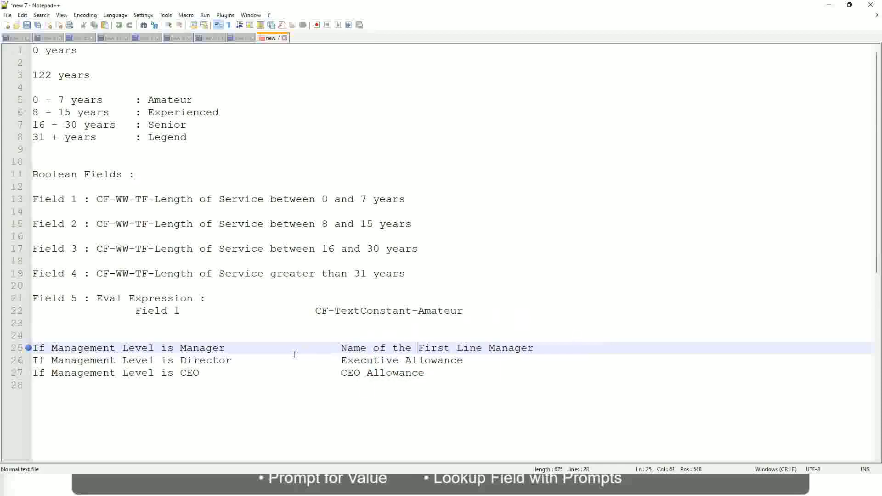
# Step: Replace "Executive Allowance" on the Director line with the partial result "Name of"
pyautogui.moveTo(341, 361); pyautogui.dragTo(465, 354)
pyautogui.write('Name ')
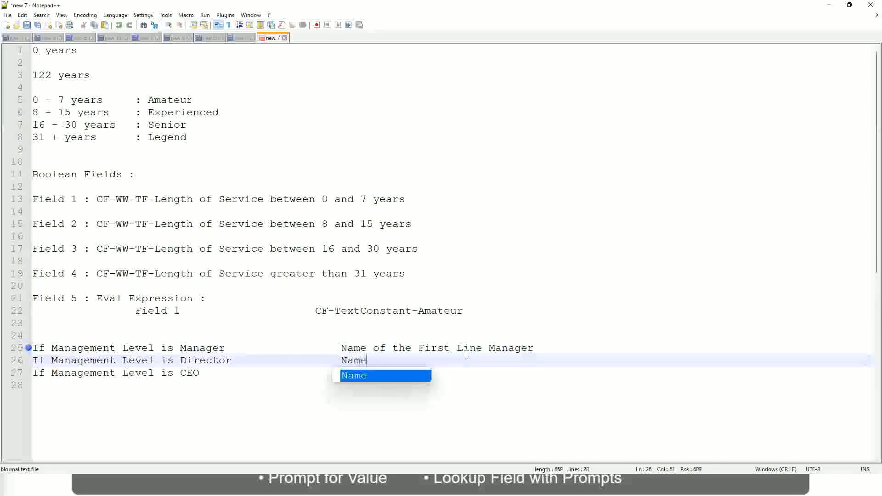
pyautogui.write('of Firs')
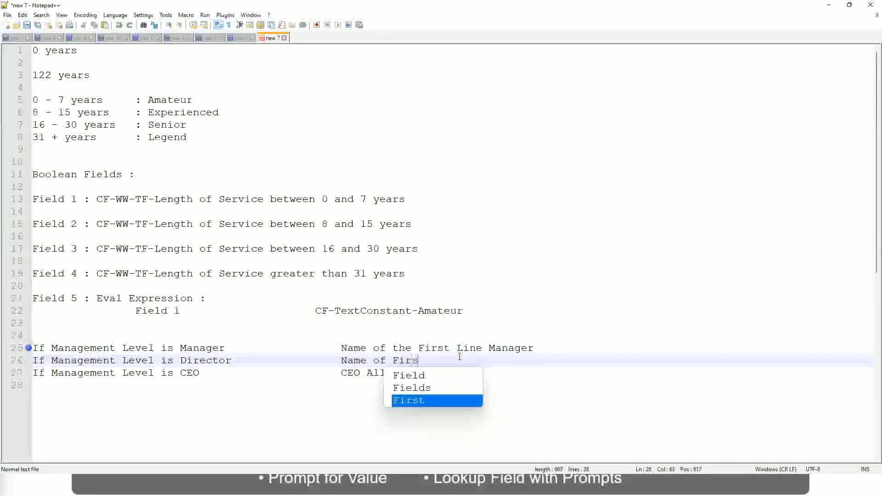
pyautogui.press('Return')
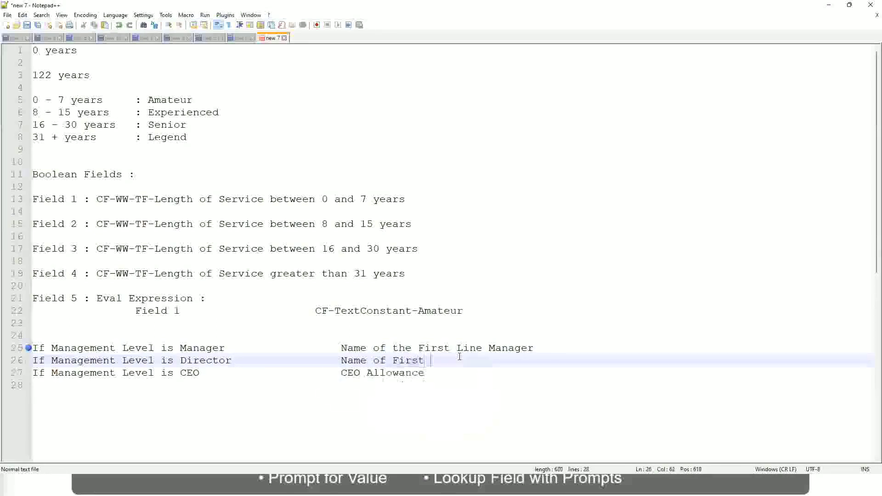
pyautogui.press('BackSpace')
pyautogui.press('BackSpace')
pyautogui.press('BackSpace')
pyautogui.press('BackSpace')
pyautogui.press('BackSpace')
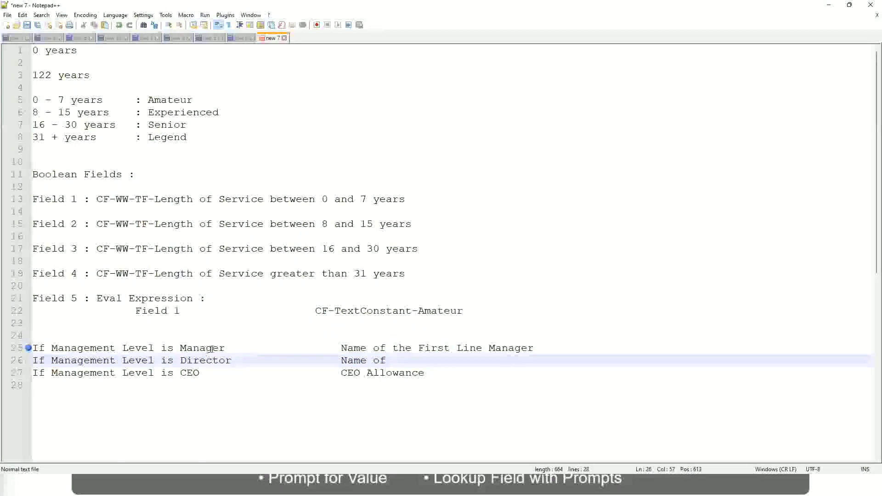
# Step: Change "First" to "Second" in the Manager line's result and complete the Director line's result as "Name of Manager"
pyautogui.doubleClick(432, 348)
pyautogui.write('Second')
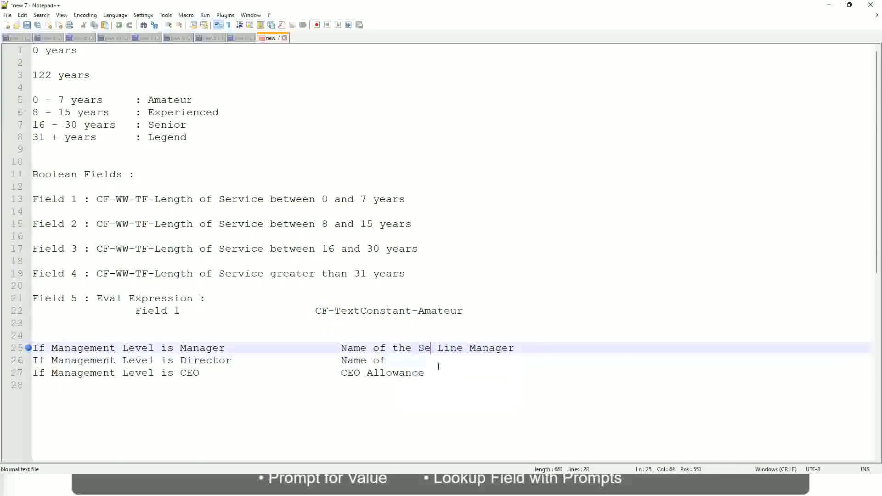
pyautogui.press('BackSpace')
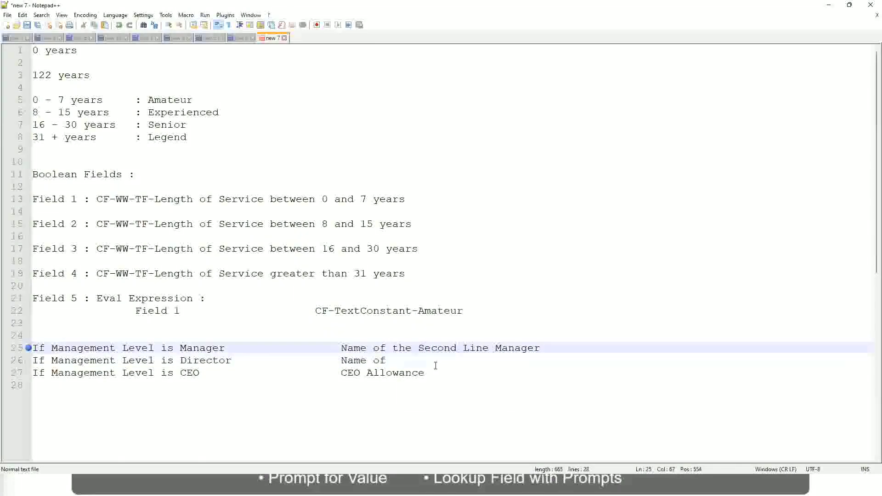
pyautogui.click(400, 360)
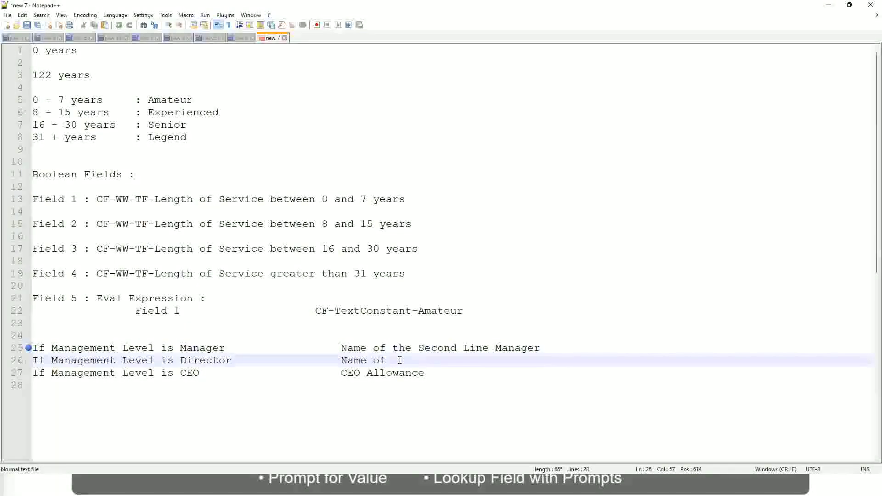
pyautogui.write('Manager')
# Step: Replace "CEO Allowance" on the CEO line with the result "name of CEO/Himself/Herself"
pyautogui.click(193, 372)
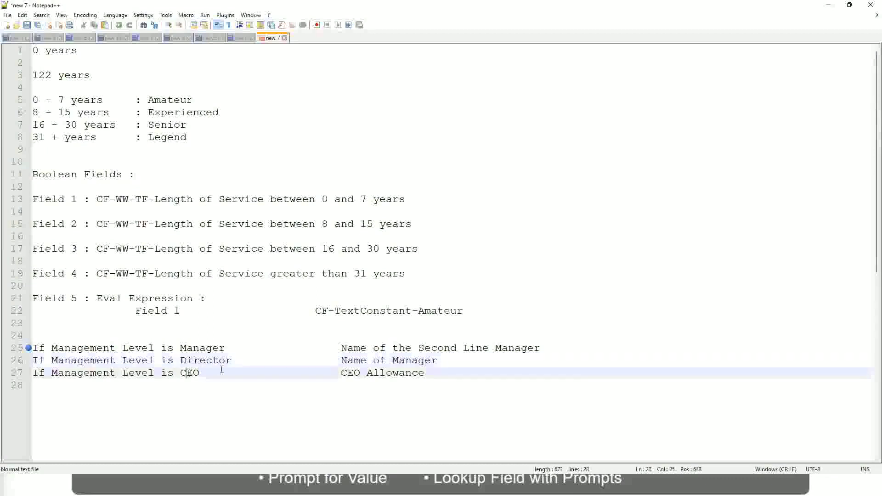
pyautogui.moveTo(340, 372); pyautogui.dragTo(437, 373)
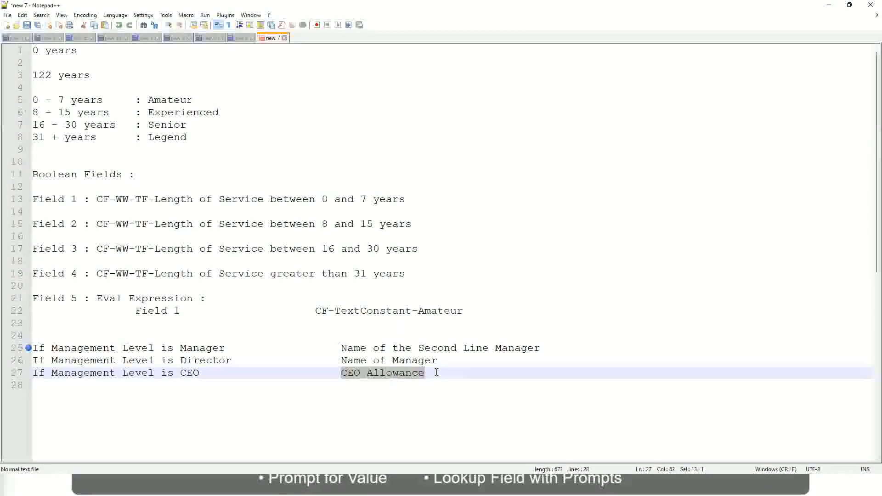
pyautogui.write('name of CEO ')
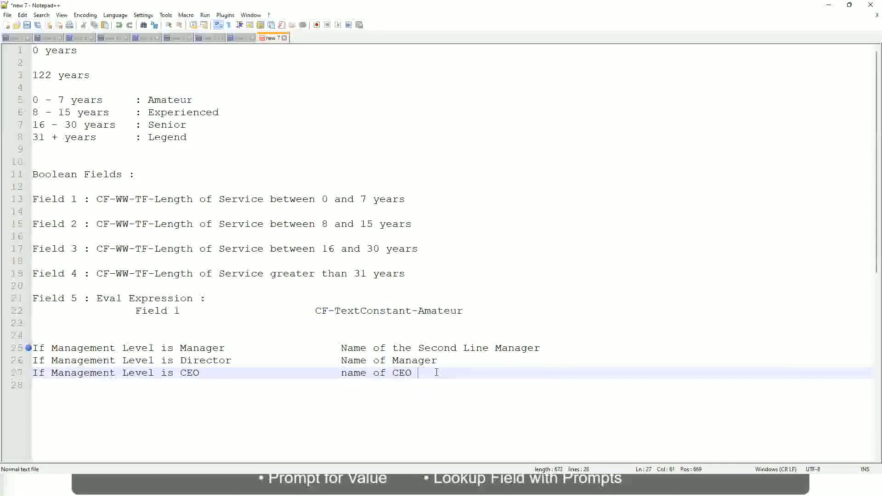
pyautogui.write('/Himself/')
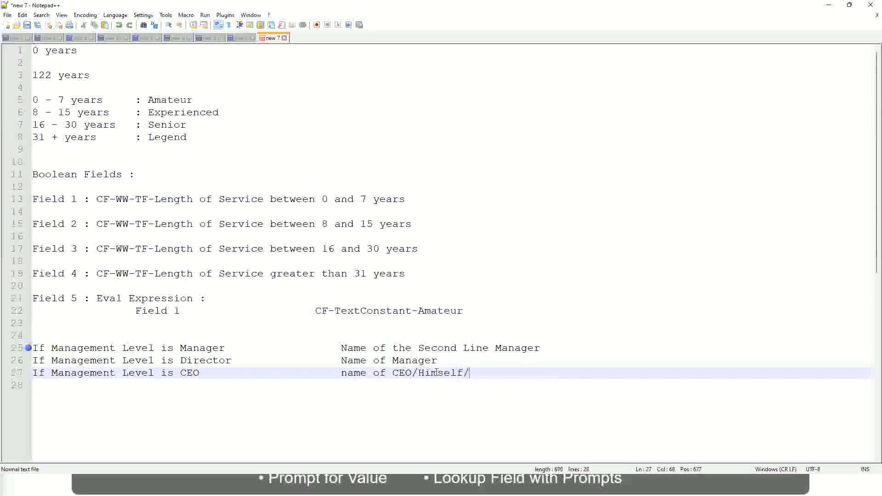
pyautogui.write('Herself')
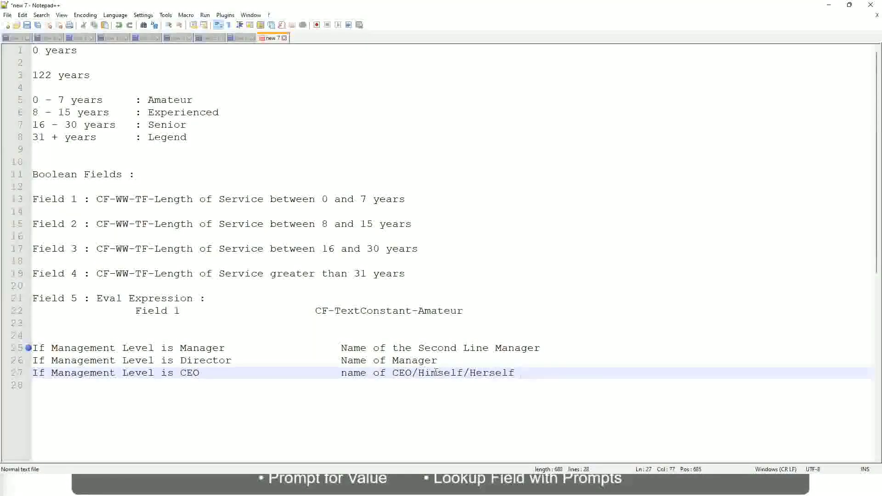
# Step: Review the Manager, Director and CEO conditions in the note together with the result each one returns
pyautogui.click(317, 373)
pyautogui.click(97, 349)
pyautogui.click(134, 348)
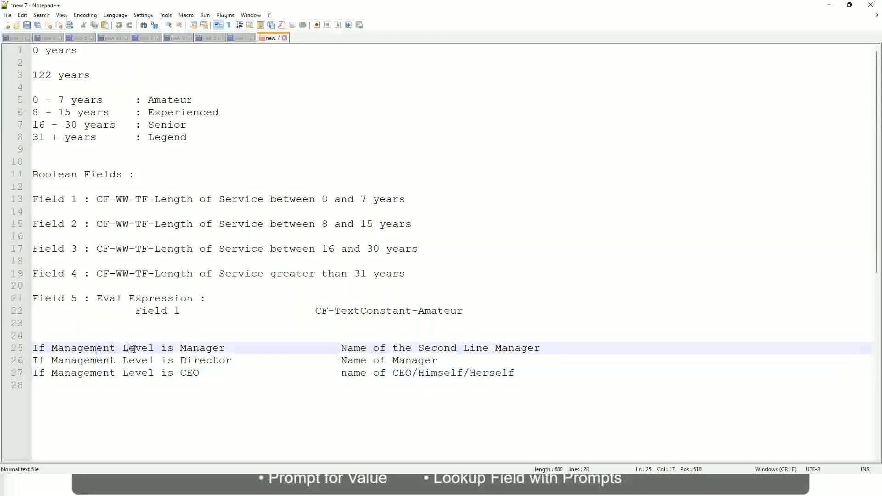
pyautogui.click(206, 347)
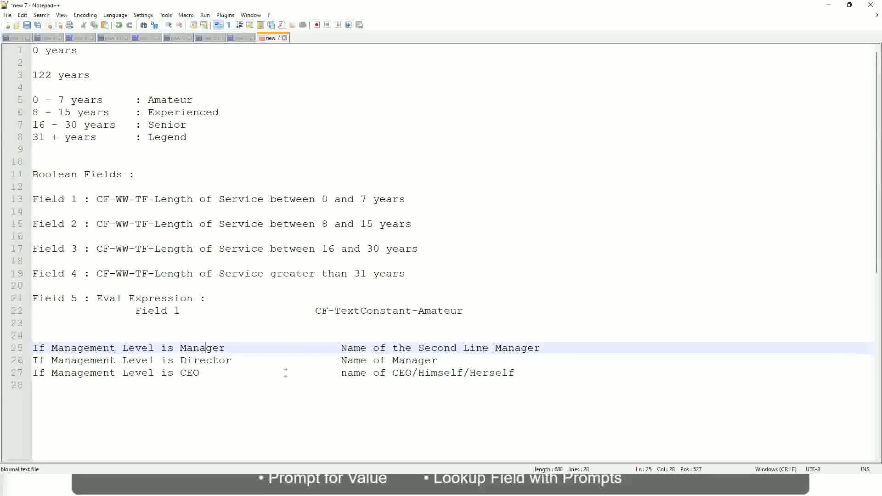
pyautogui.click(105, 363)
pyautogui.click(217, 359)
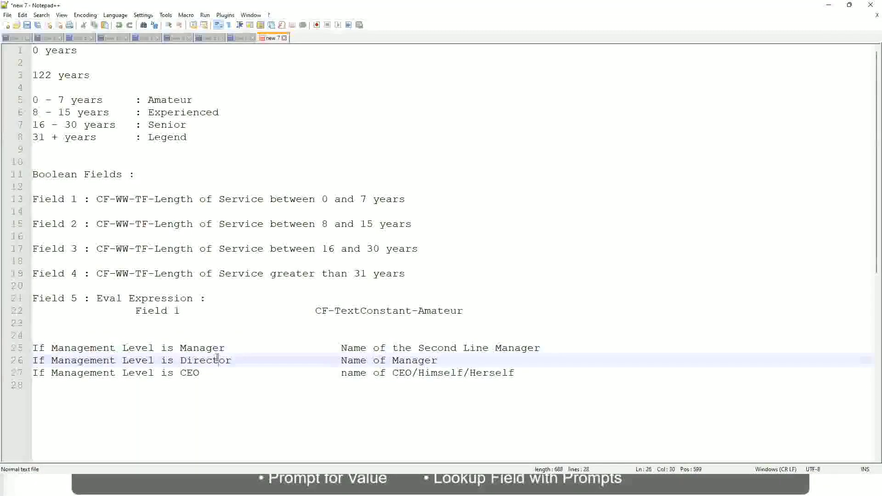
pyautogui.click(438, 360)
pyautogui.click(198, 361)
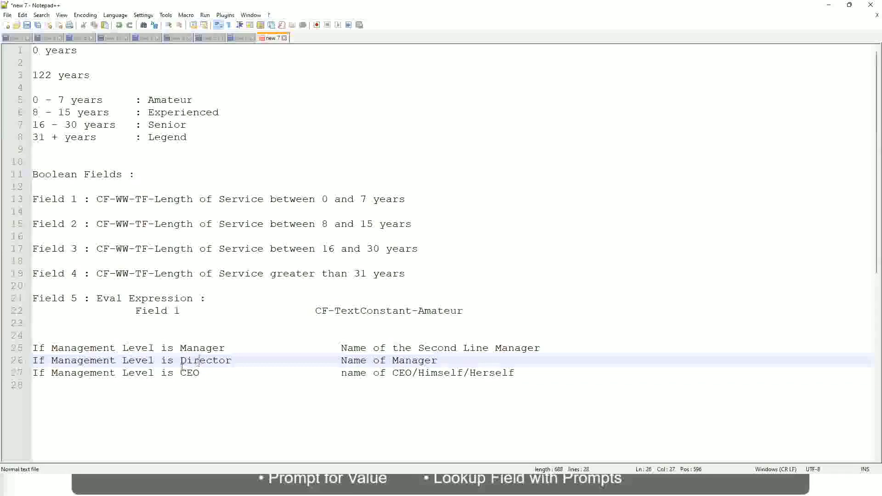
pyautogui.click(191, 374)
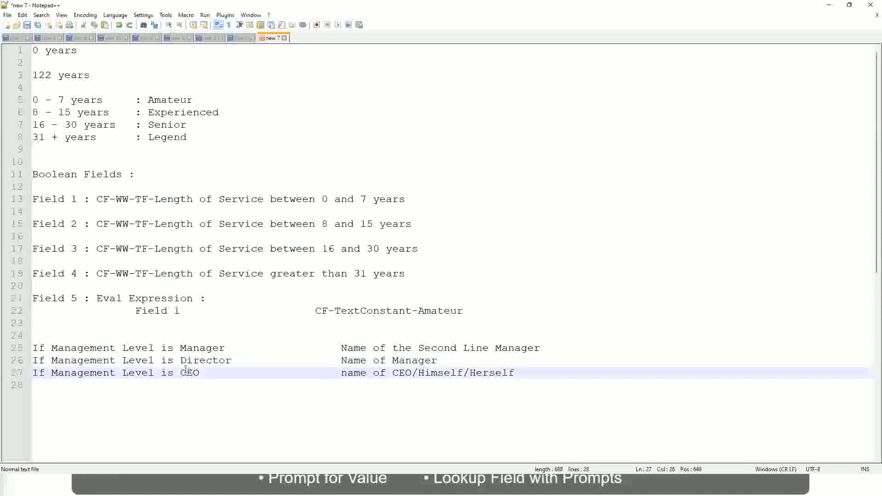
pyautogui.click(412, 376)
pyautogui.click(518, 372)
# Step: Highlight the three management level lines and examine the Manager line's result, "Name of the Second Line Manager"
pyautogui.moveTo(530, 366); pyautogui.dragTo(31, 348)
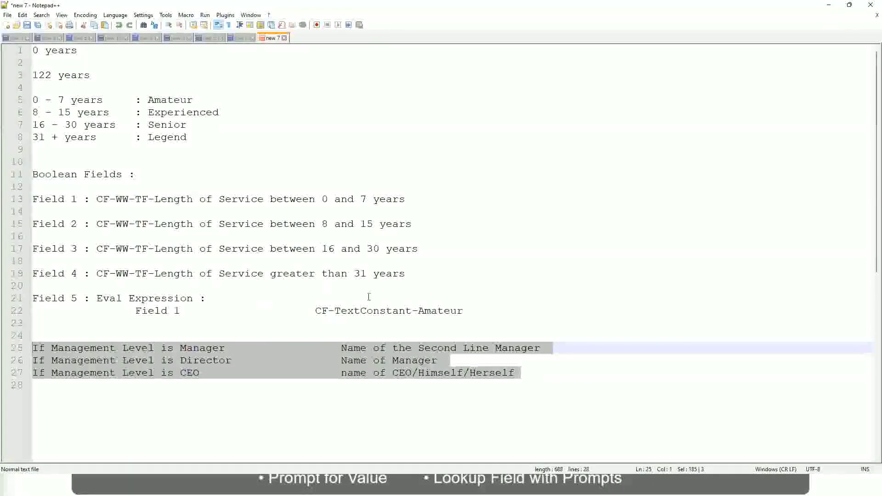
pyautogui.click(372, 348)
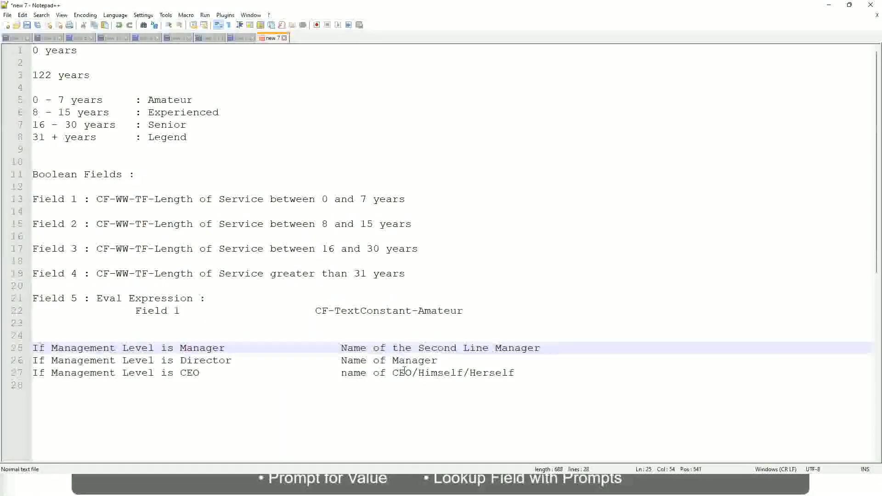
pyautogui.click(340, 348)
pyautogui.moveTo(340, 347); pyautogui.dragTo(543, 347)
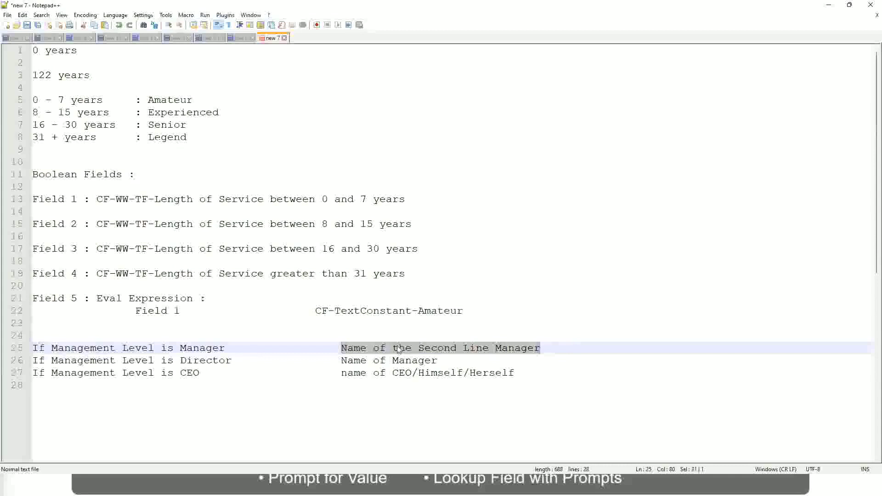
pyautogui.moveTo(413, 352); pyautogui.dragTo(363, 347)
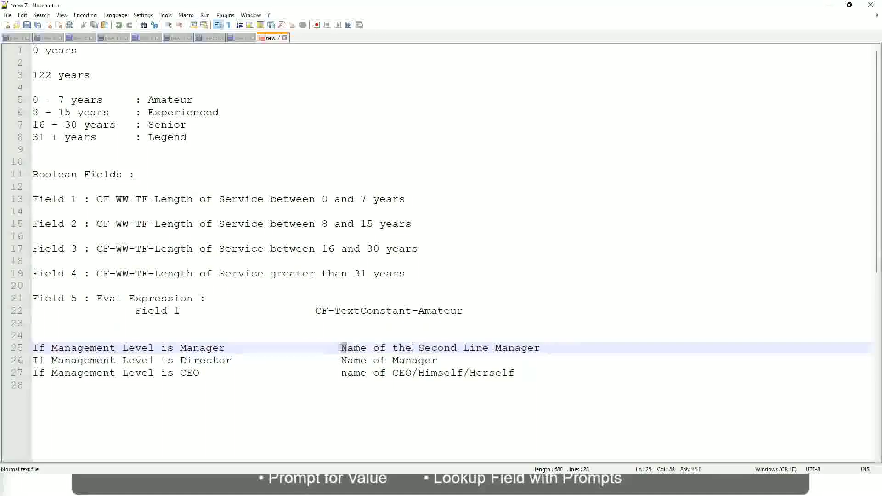
pyautogui.moveTo(341, 348); pyautogui.dragTo(542, 348)
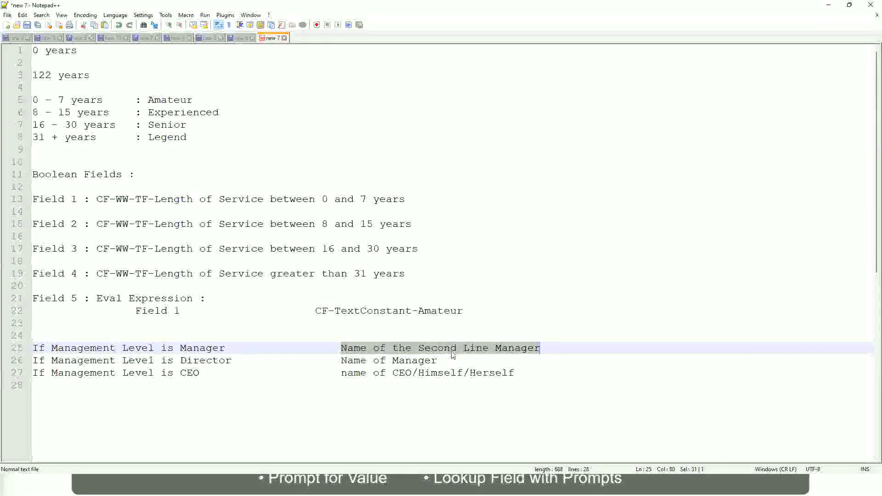
pyautogui.moveTo(450, 350); pyautogui.dragTo(452, 350)
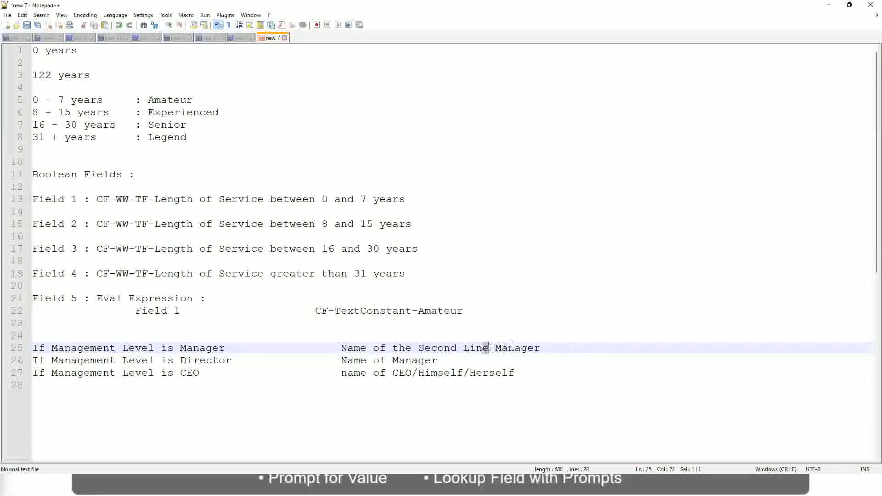
pyautogui.click(554, 346)
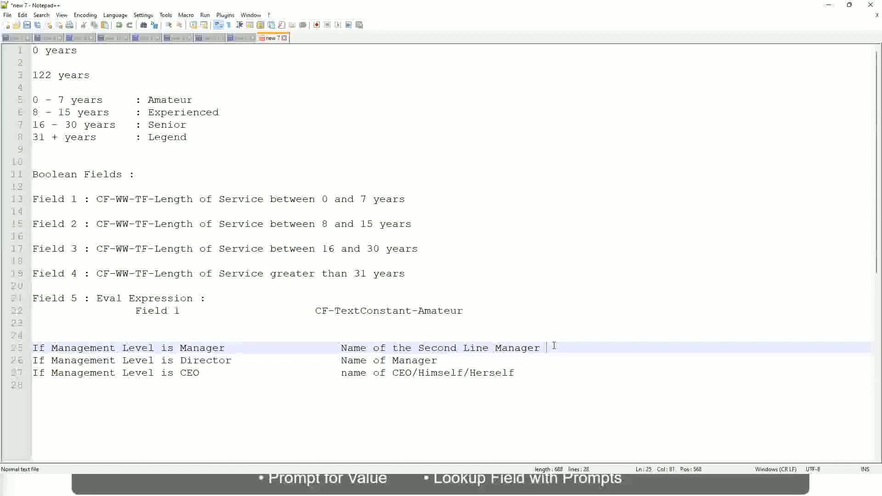
pyautogui.click(521, 344)
# Step: Compare the Amateur, Experienced, Senior and Legend labels with the name results on the management level lines
pyautogui.doubleClick(168, 100)
pyautogui.doubleClick(169, 113)
pyautogui.doubleClick(168, 124)
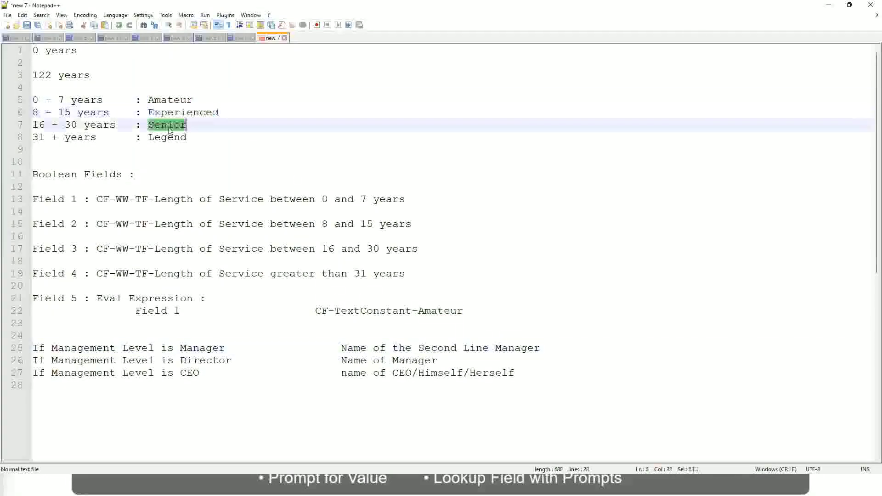
pyautogui.doubleClick(168, 138)
pyautogui.click(168, 137)
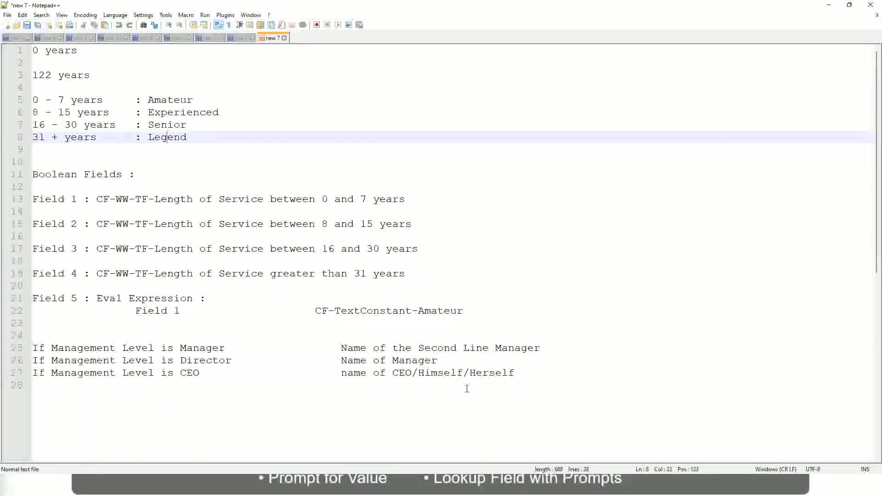
pyautogui.click(451, 373)
pyautogui.click(414, 360)
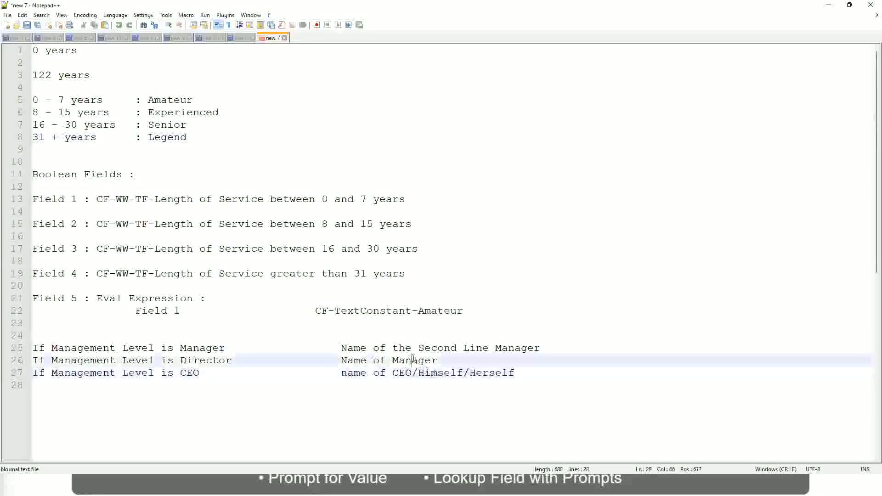
pyautogui.click(421, 348)
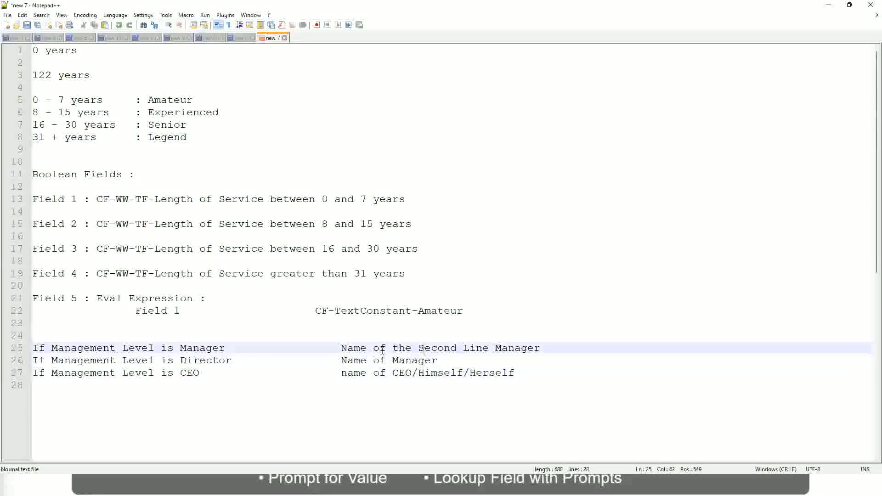
pyautogui.click(240, 363)
# Step: Switch to Workday, copy the name of the saved Lookup Range Band calculated field, and finish its save confirmation
pyautogui.hotkey('alt', 'Tab')
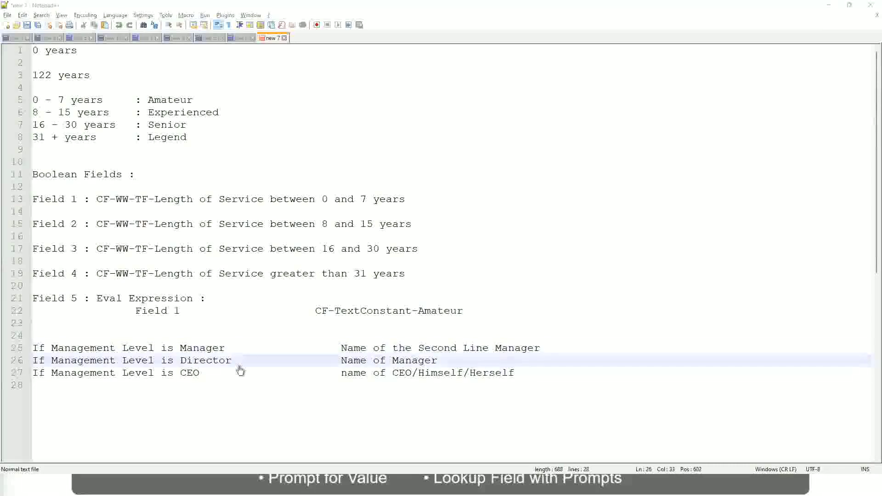
pyautogui.scroll(-3, 327, 156)
pyautogui.scroll(3, 343, 176)
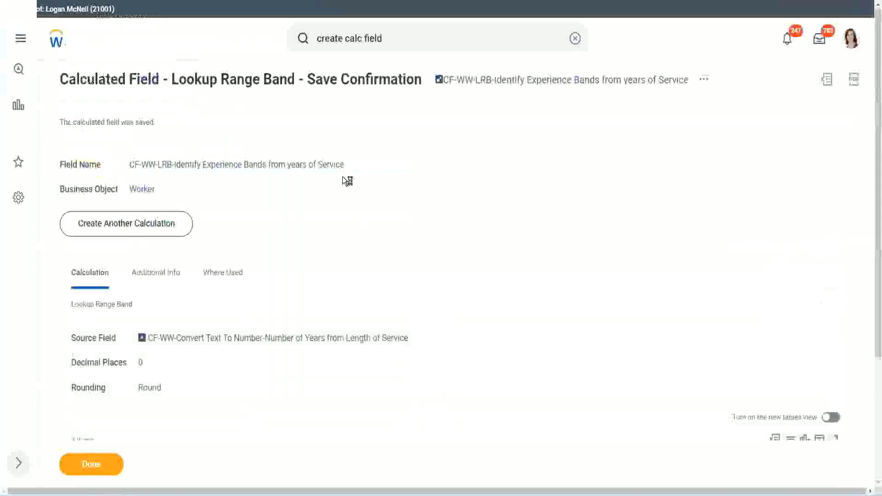
pyautogui.rightClick(517, 86)
pyautogui.click(546, 136)
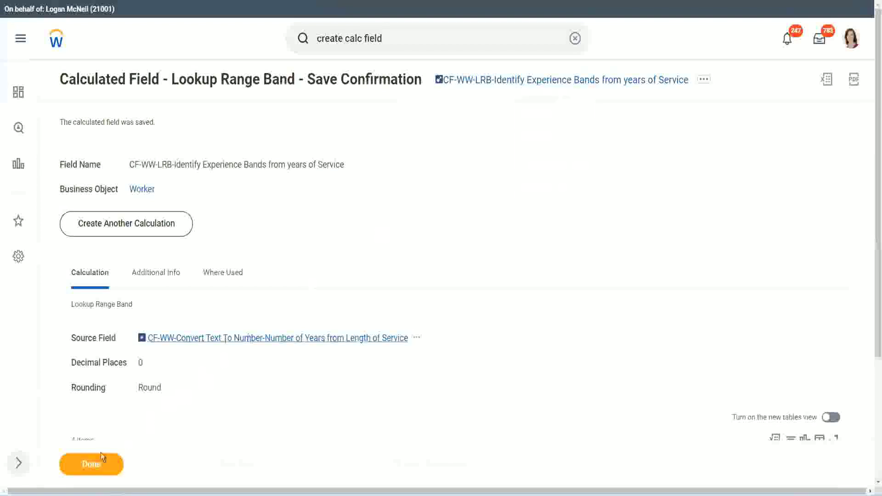
pyautogui.click(85, 468)
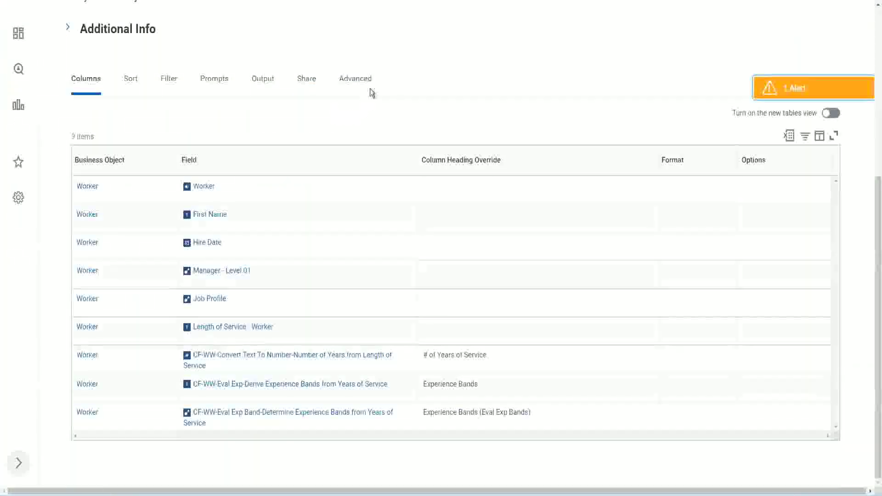
# Step: Open the WW Employee Details custom report for editing
pyautogui.scroll(6, 381, 120)
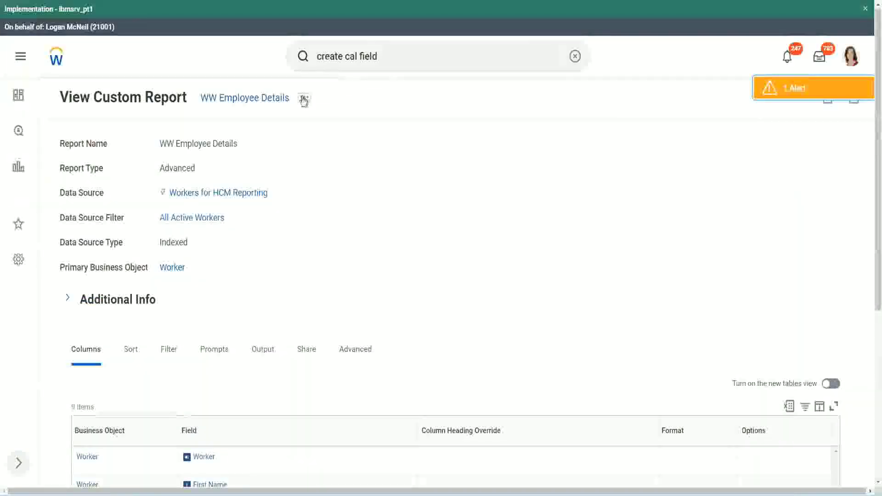
pyautogui.click(304, 100)
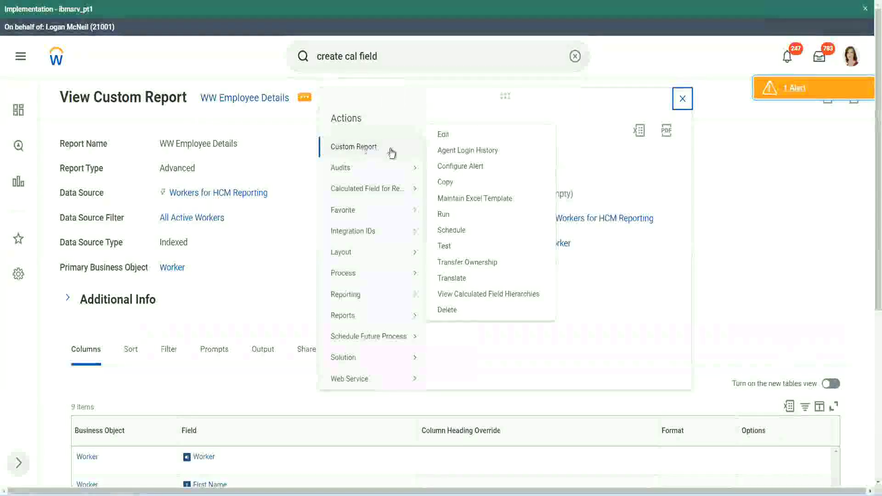
pyautogui.click(448, 135)
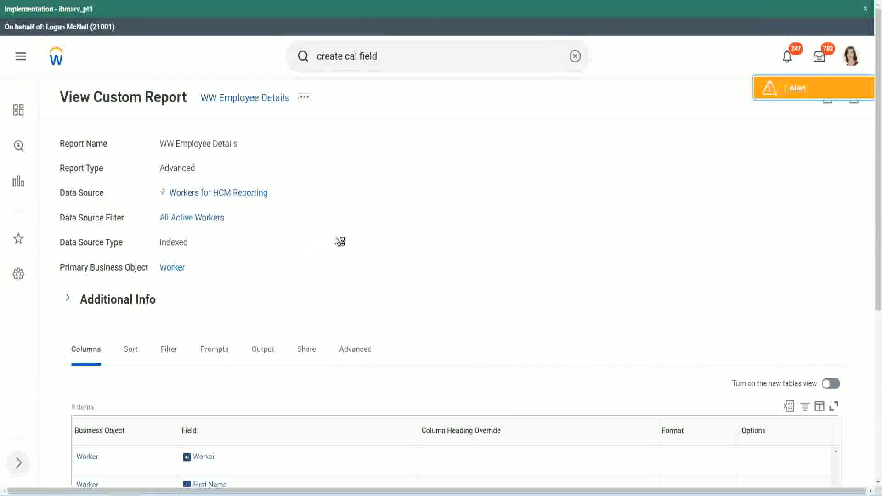
# Step: Add a Worker column at the end of the report using the field "CF-WW-LRB-Identify Experience Bands from years of Service"
pyautogui.scroll(-4, 335, 238)
pyautogui.scroll(-2, 340, 243)
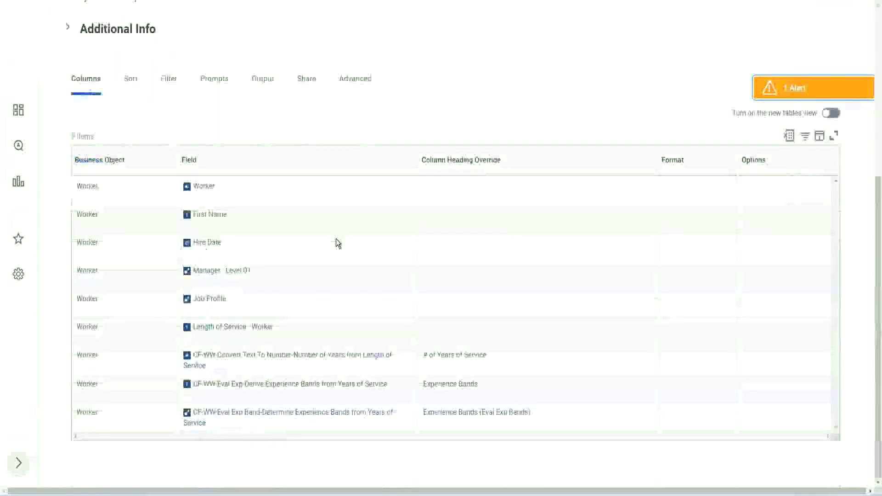
pyautogui.scroll(-8, 331, 256)
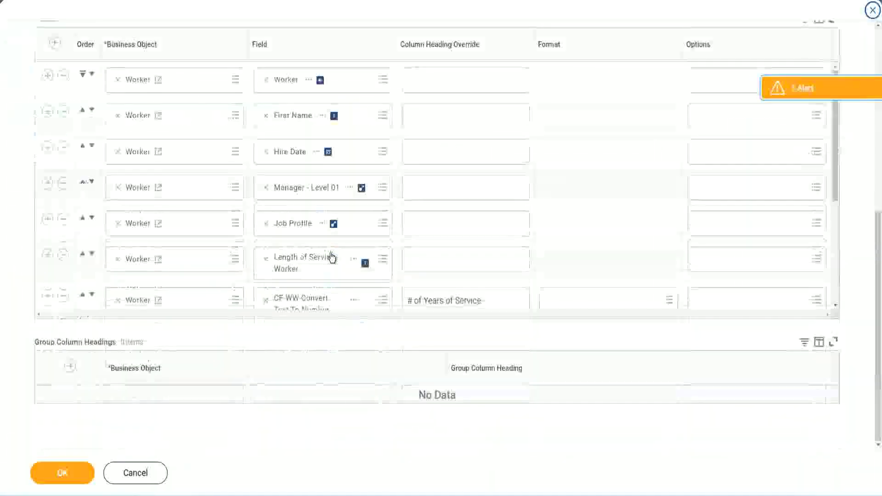
pyautogui.scroll(-4, 203, 267)
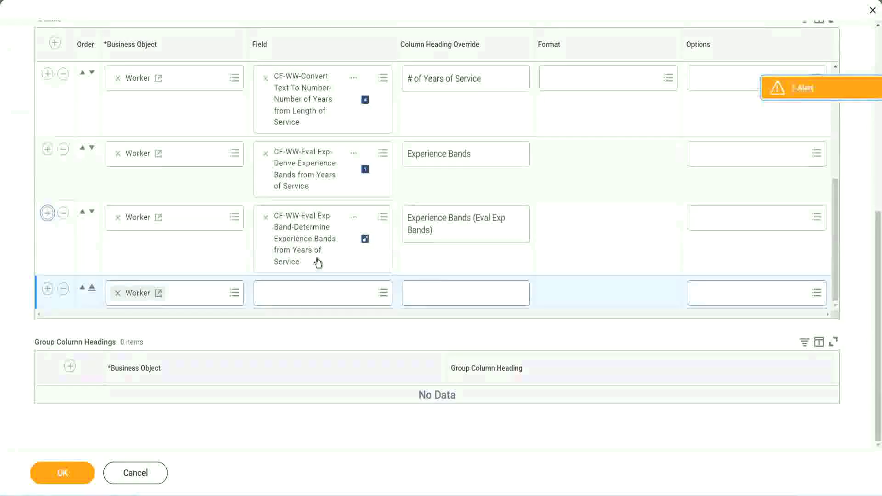
pyautogui.click(299, 293)
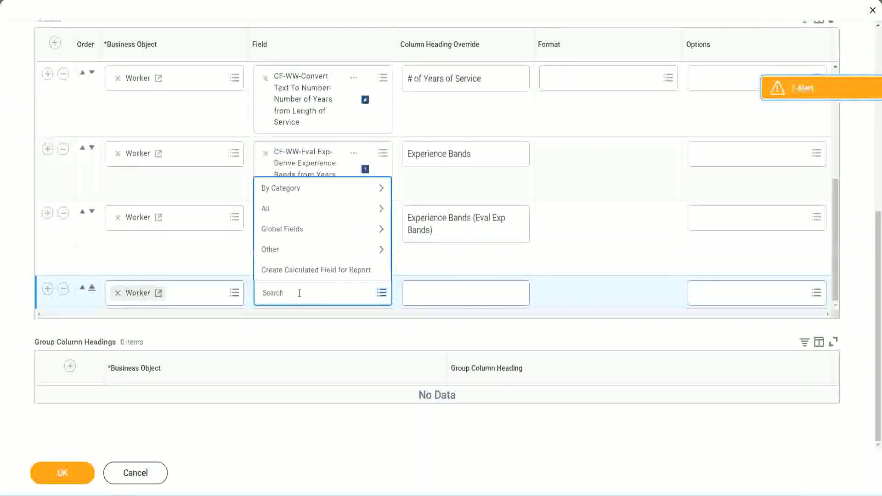
pyautogui.hotkey('ctrl', 'v')
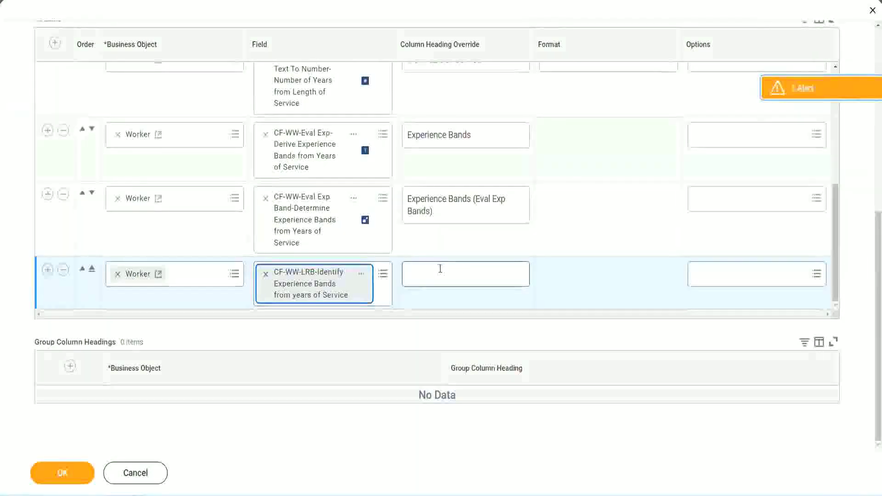
# Step: Set the column heading override of the new Lookup Range Band field row to "Experience Bands (LRB)"
pyautogui.click(440, 268)
pyautogui.write('Ex')
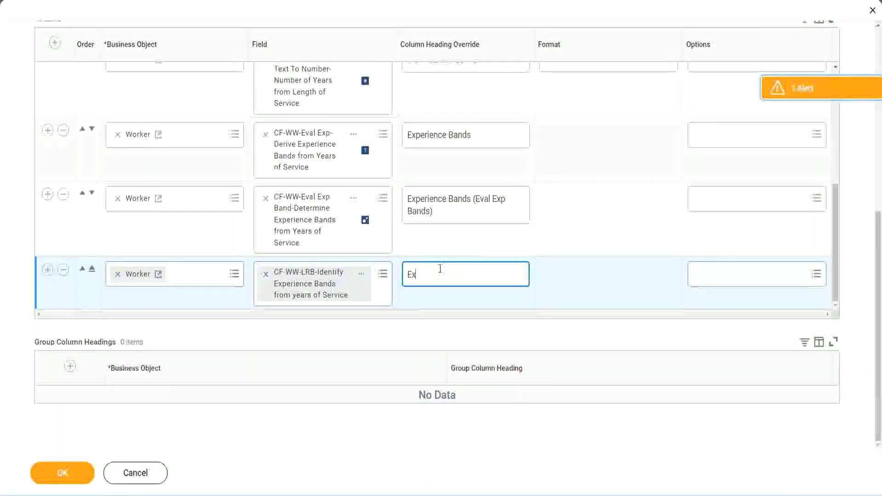
pyautogui.write('perienc')
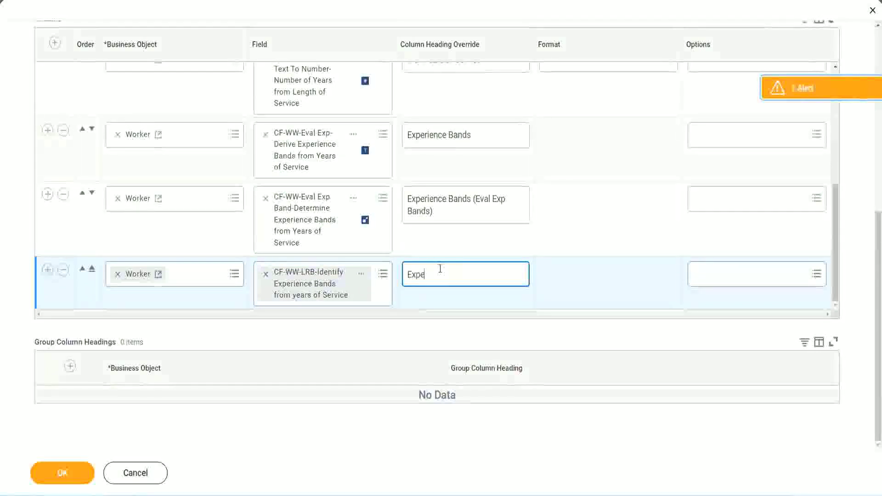
pyautogui.press('BackSpace')
pyautogui.press('BackSpace')
pyautogui.press('BackSpace')
pyautogui.press('BackSpace')
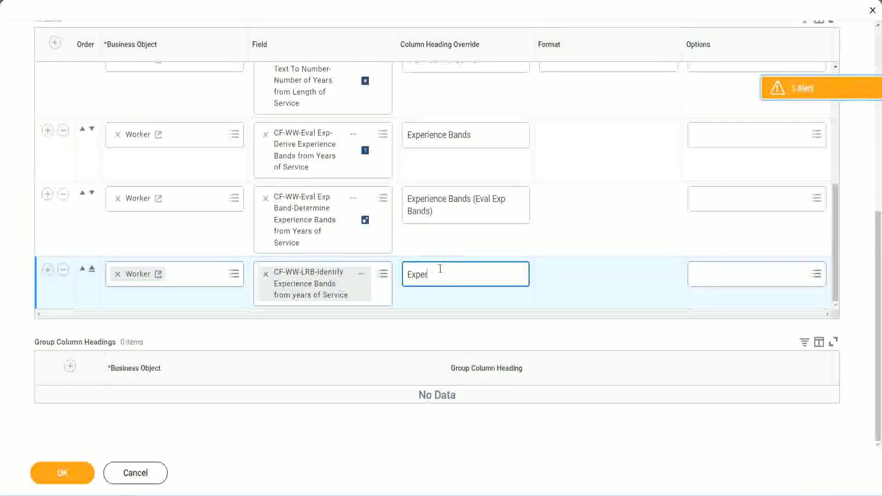
pyautogui.write('ience Band')
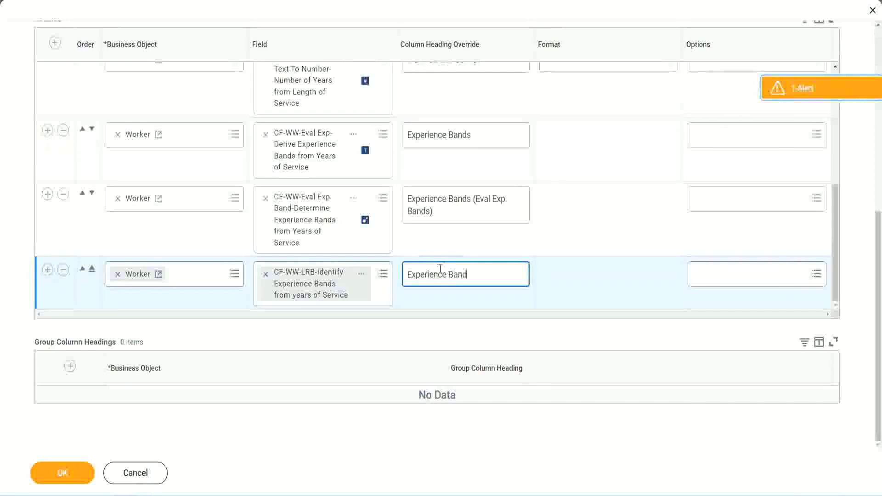
pyautogui.write('s (LRB)')
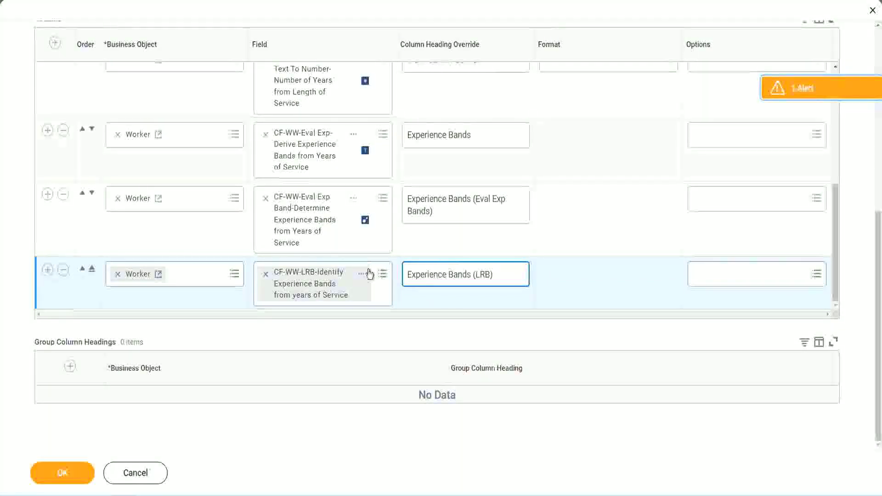
# Step: Save the custom report changes and run WW Employee Details with the worker type prompts left blank
pyautogui.click(77, 482)
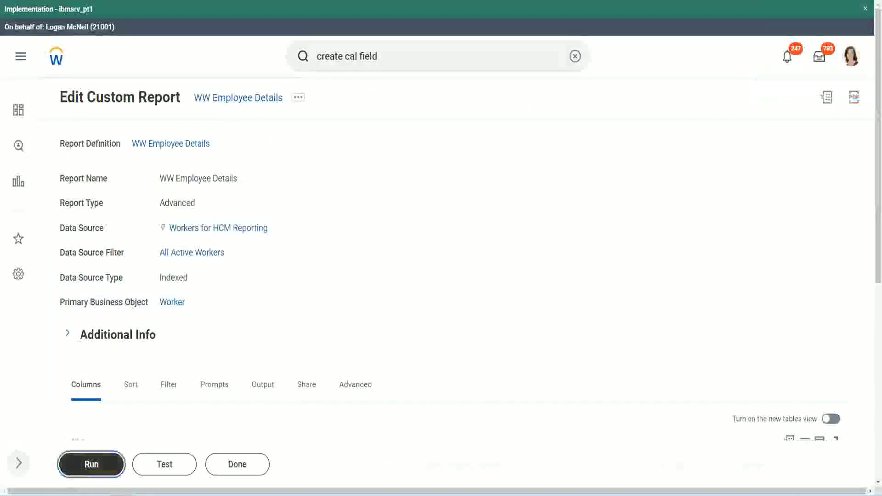
pyautogui.click(92, 464)
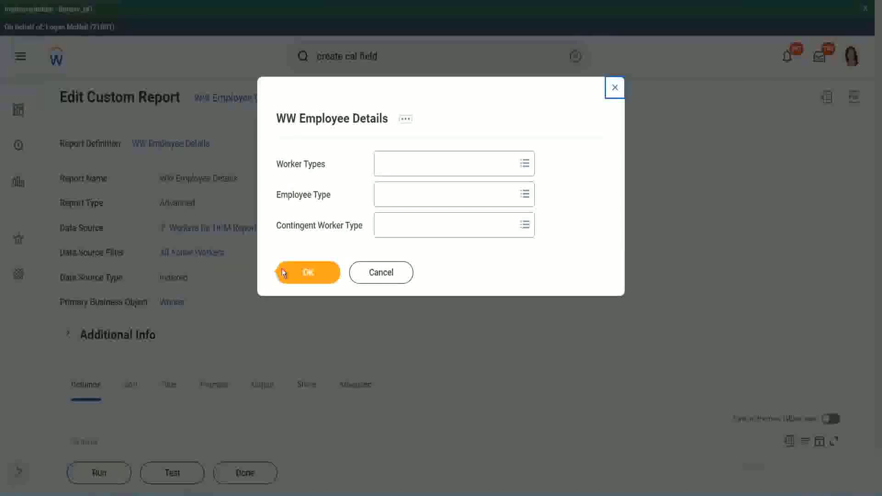
pyautogui.click(312, 275)
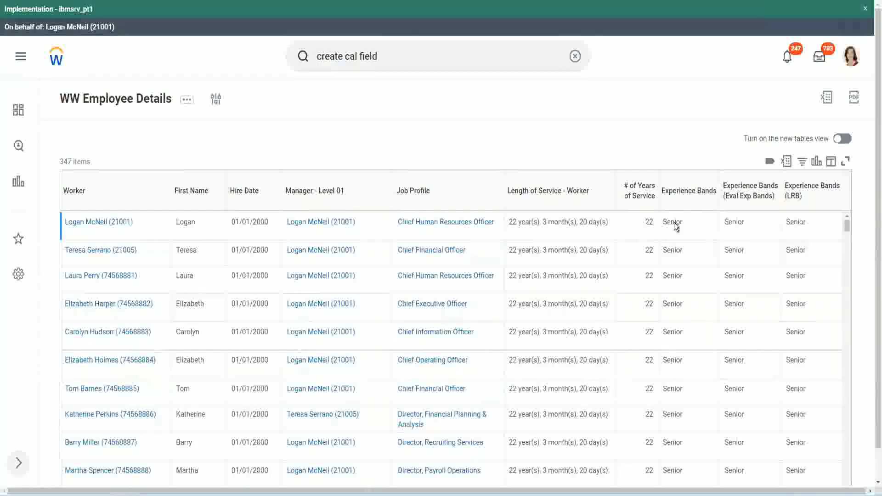
# Step: Compare the Experience Bands, Experience Bands (Eval Exp Bands) and Experience Bands (LRB) columns down the list of workers
pyautogui.doubleClick(674, 222)
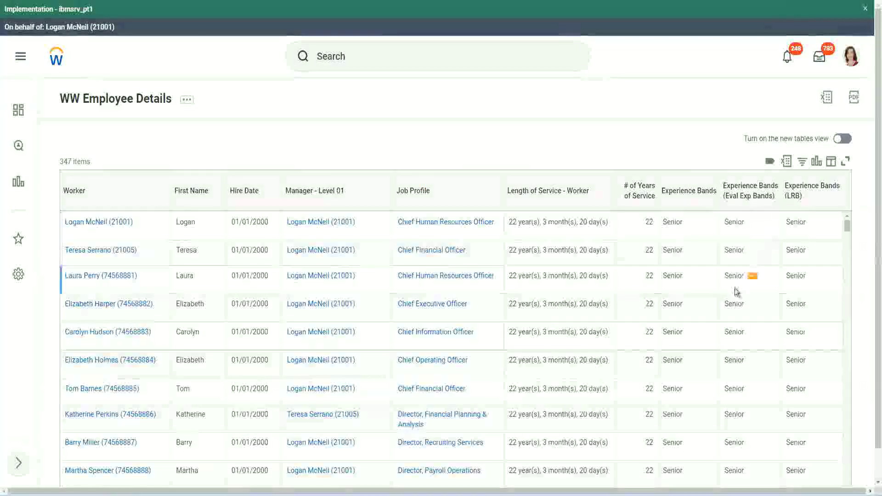
pyautogui.scroll(-10, 735, 289)
pyautogui.scroll(-3, 732, 315)
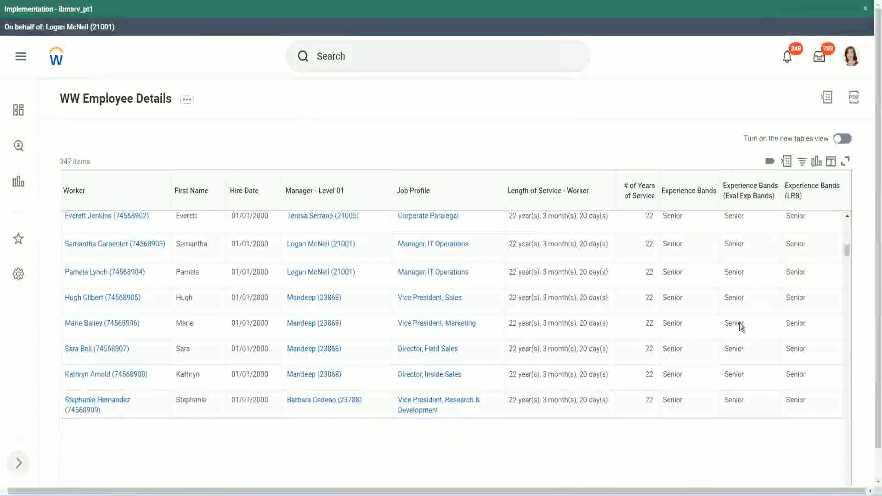
pyautogui.scroll(-2, 726, 303)
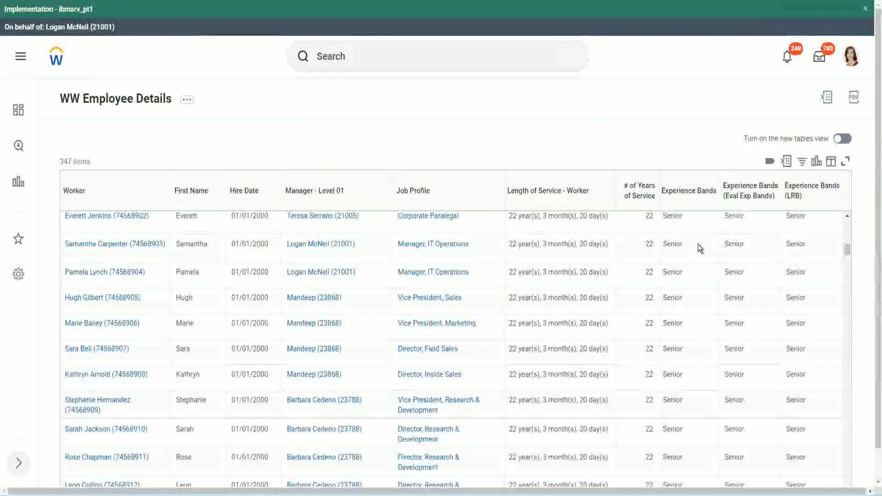
pyautogui.scroll(-3, 693, 377)
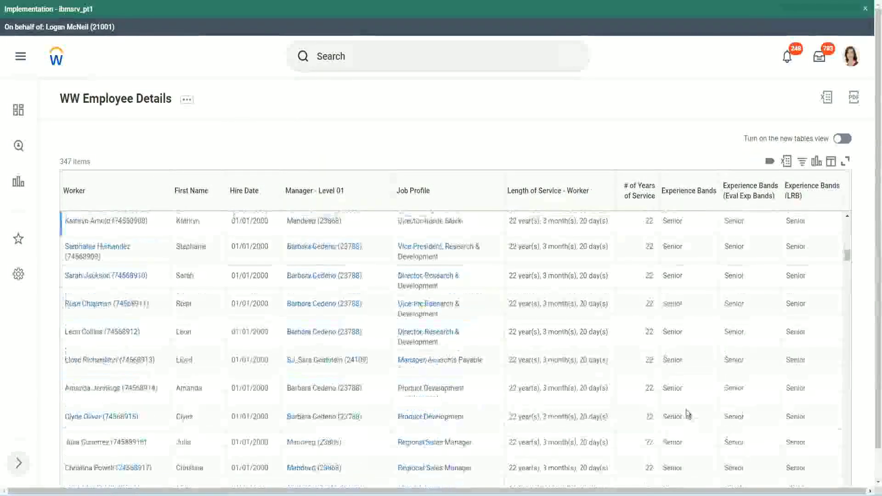
pyautogui.scroll(-1, 690, 329)
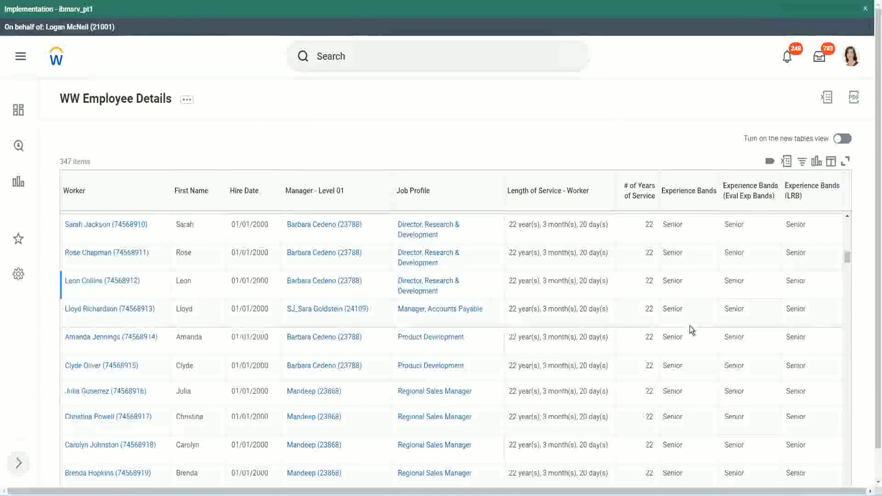